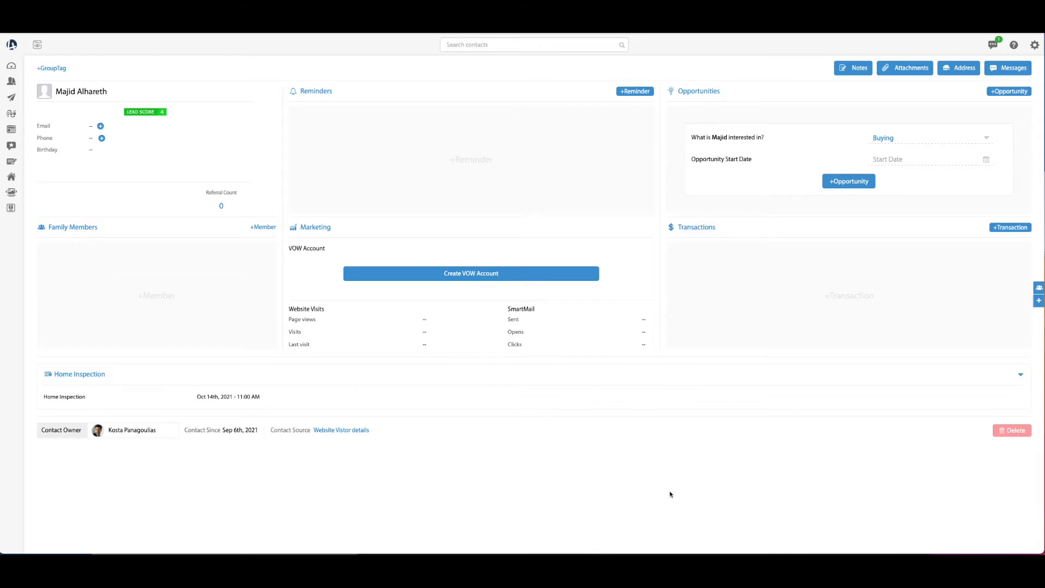
# Open the Custom Fields settings of the CRM
pyautogui.moveTo(8, 107)
pyautogui.click(92, 82)
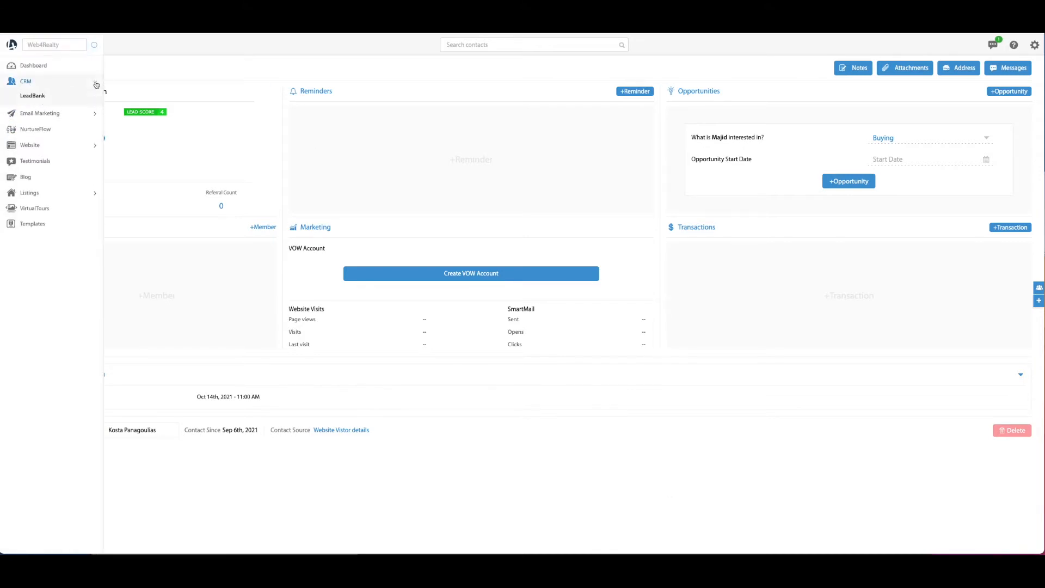
pyautogui.click(96, 121)
pyautogui.click(56, 134)
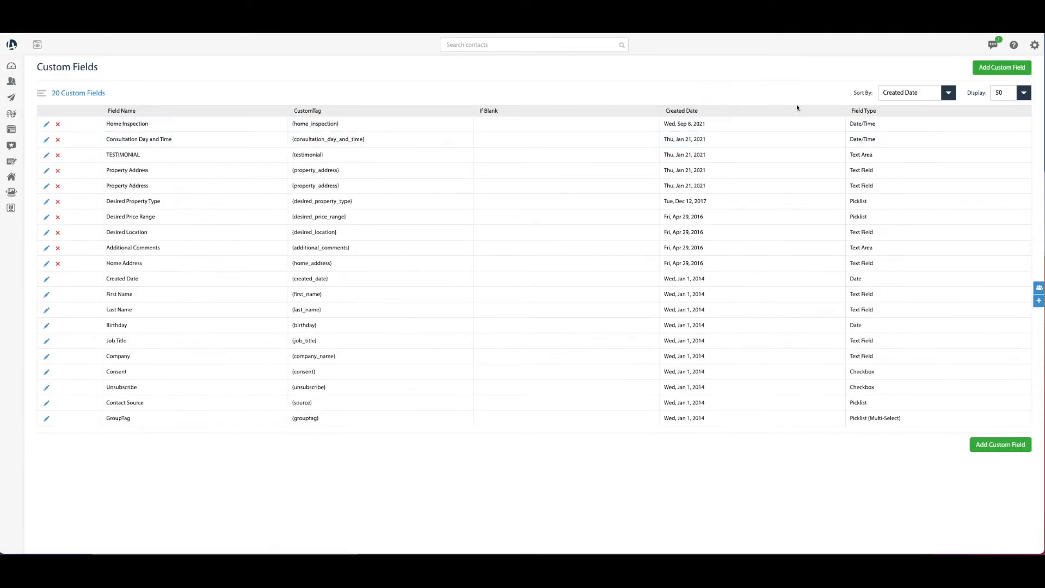
# Add a custom field of type Date named "Rental Renewal"
pyautogui.click(1003, 69)
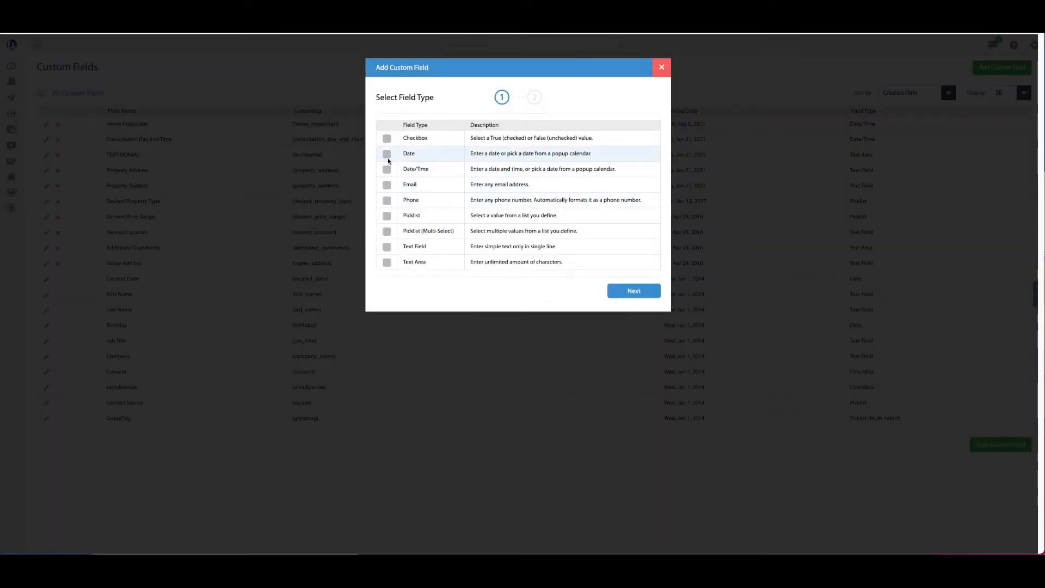
pyautogui.click(387, 155)
pyautogui.moveTo(470, 154); pyautogui.dragTo(616, 156)
pyautogui.click(616, 156)
pyautogui.click(632, 291)
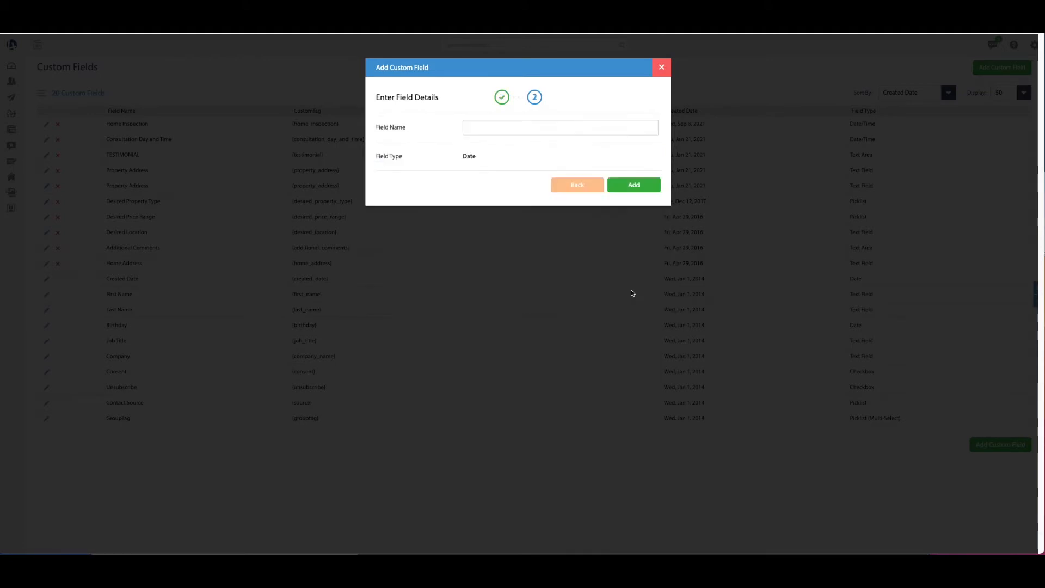
pyautogui.click(526, 131)
pyautogui.write('Rent')
pyautogui.press('BackSpace')
pyautogui.press('BackSpace')
pyautogui.write('l Renewal')
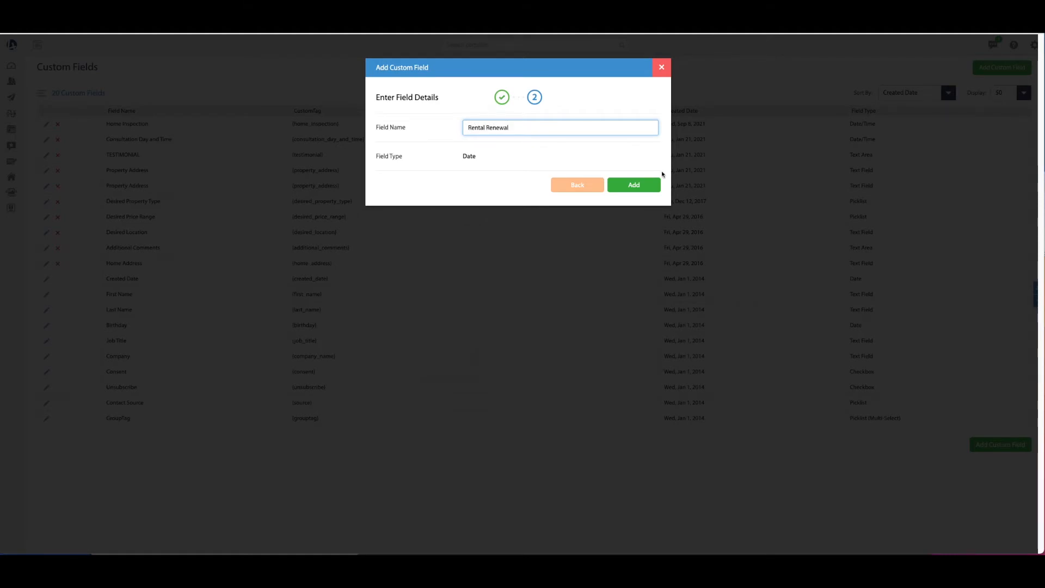
pyautogui.click(643, 192)
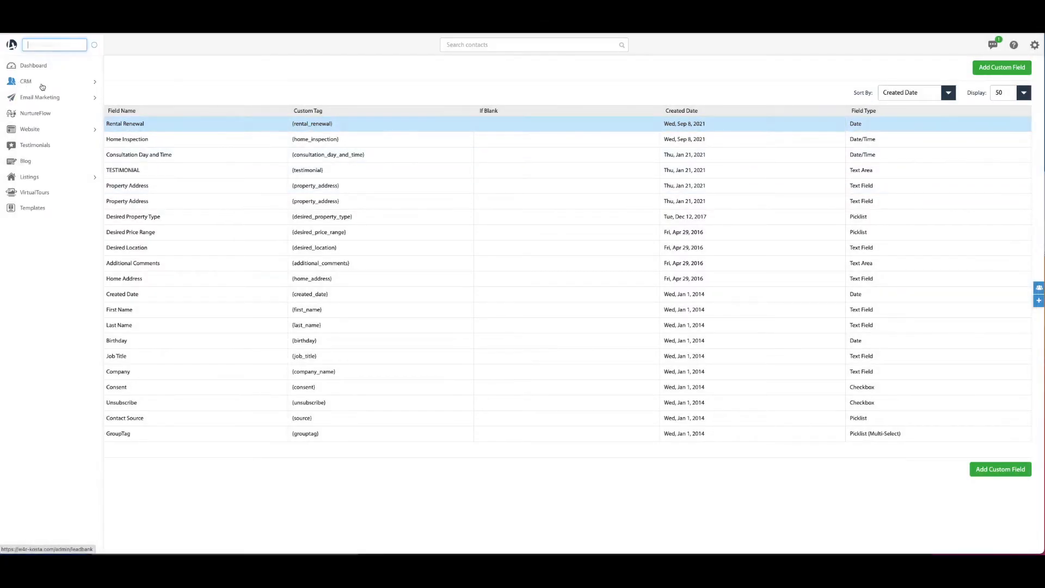
# Add the Rental Renewal field to the Home Inspection section of the Contact Page Layout and save the layout
pyautogui.click(42, 84)
pyautogui.click(94, 121)
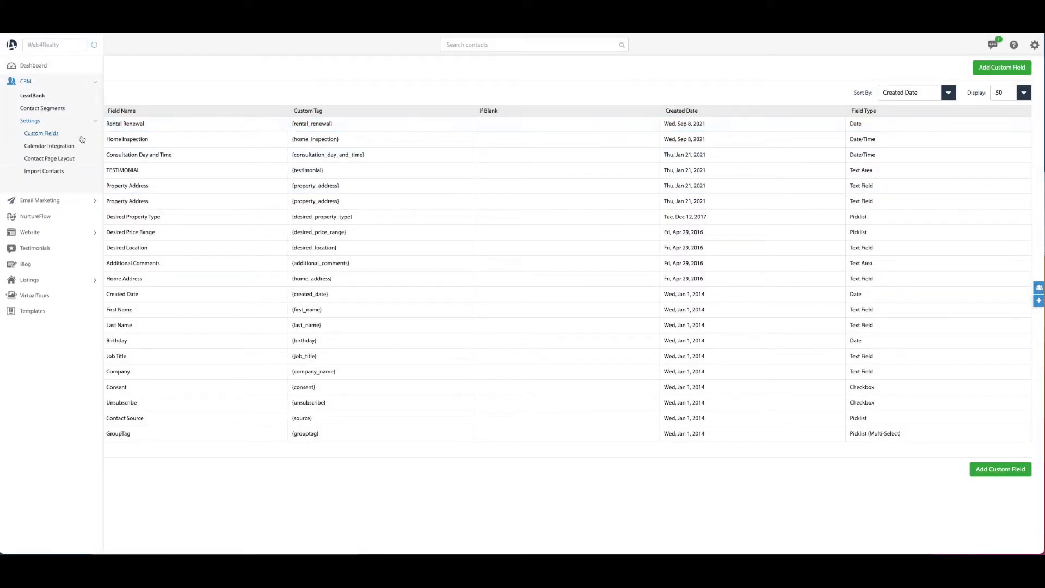
pyautogui.click(66, 159)
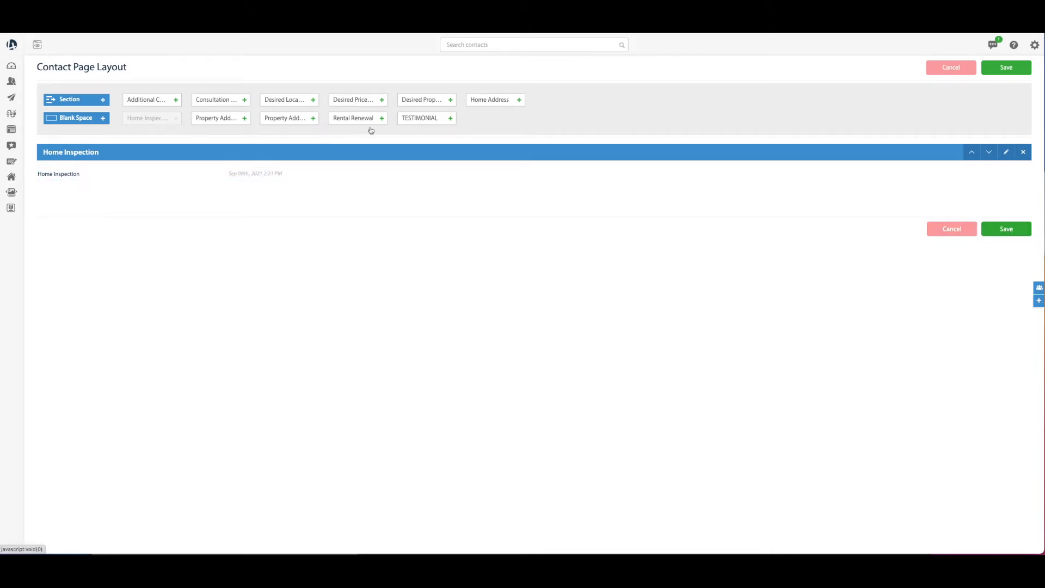
pyautogui.moveTo(358, 118); pyautogui.dragTo(318, 185)
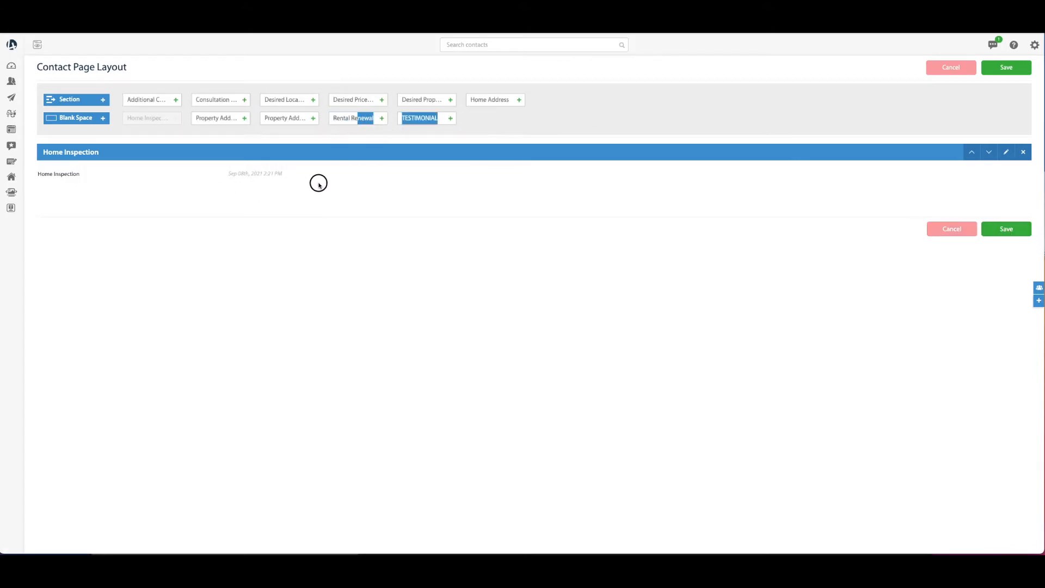
pyautogui.click(365, 117)
pyautogui.click(574, 117)
pyautogui.click(590, 154)
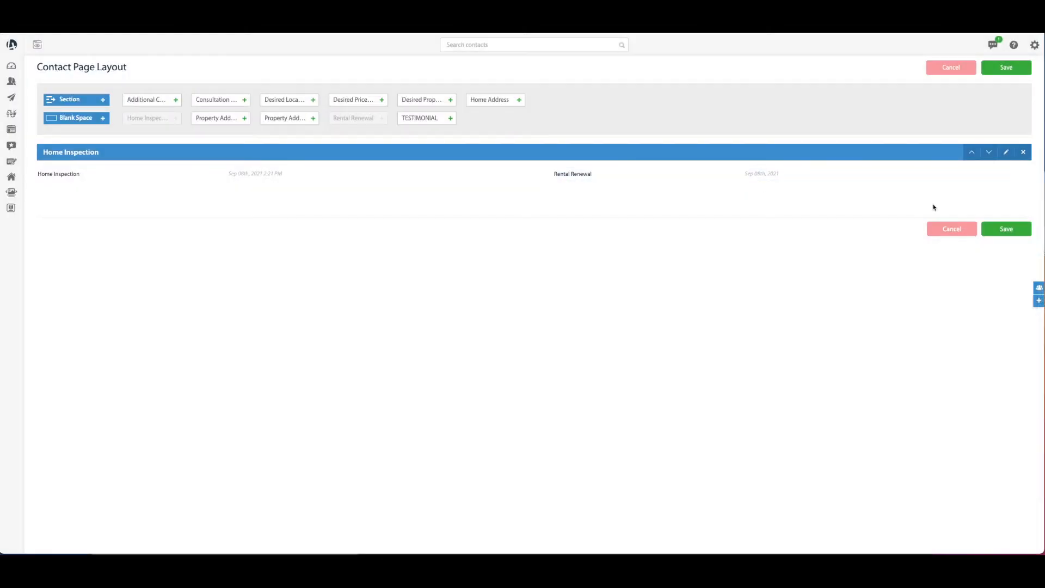
pyautogui.click(996, 230)
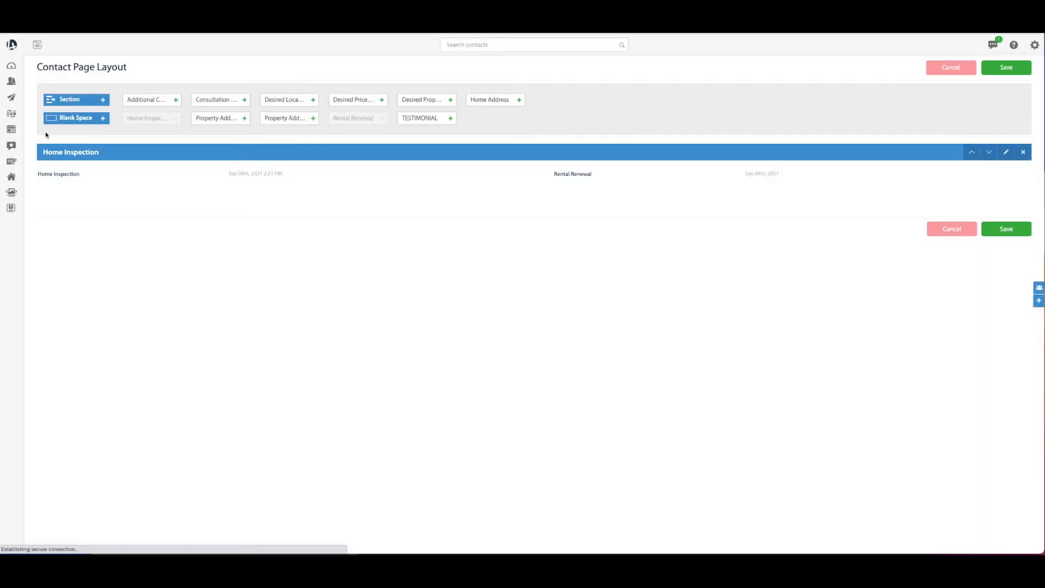
# Open the record of the newest contact in the LeadBank
pyautogui.click(45, 86)
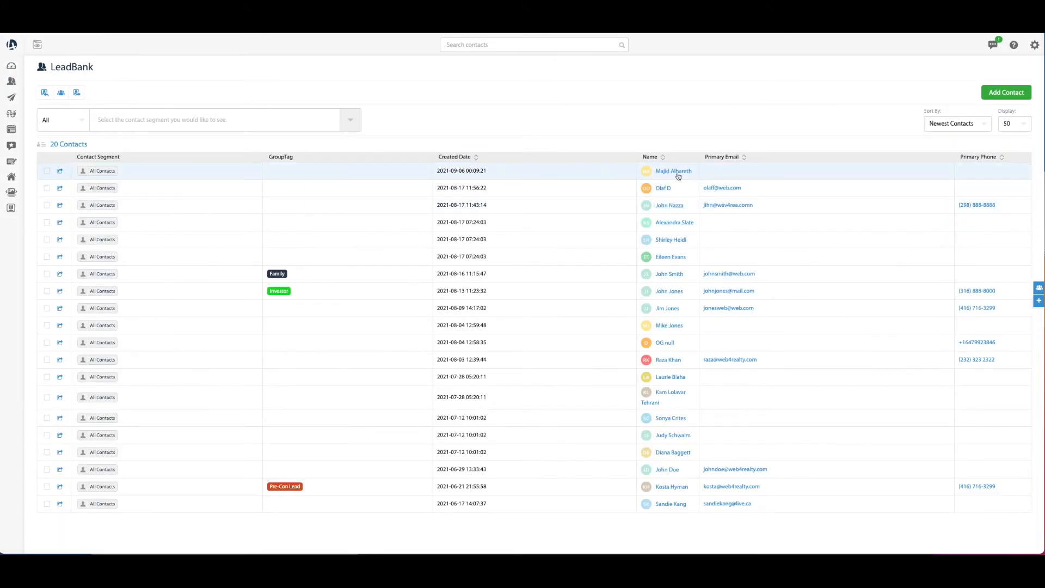
pyautogui.click(675, 171)
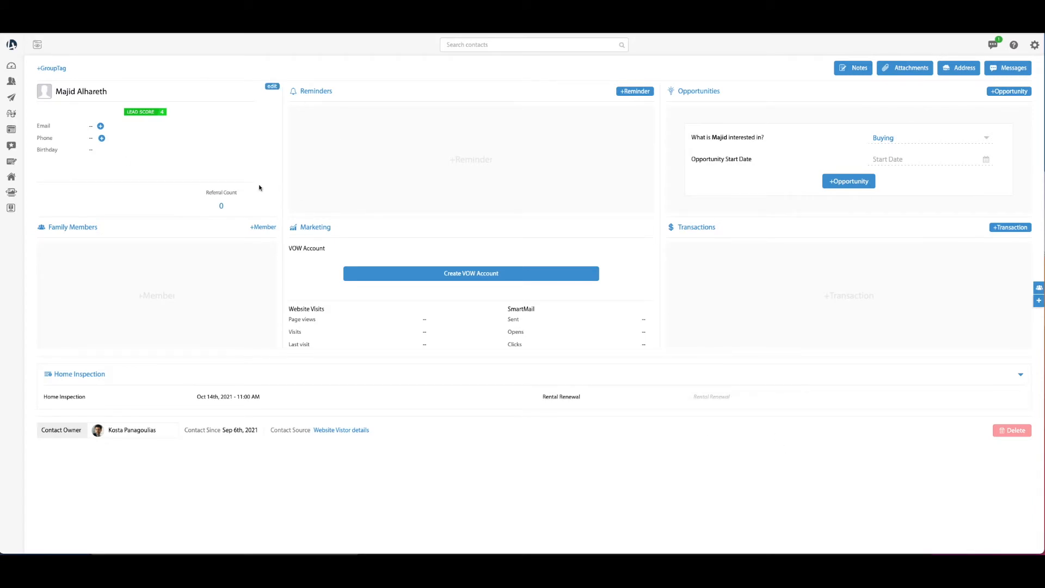
pyautogui.click(1020, 400)
pyautogui.click(951, 424)
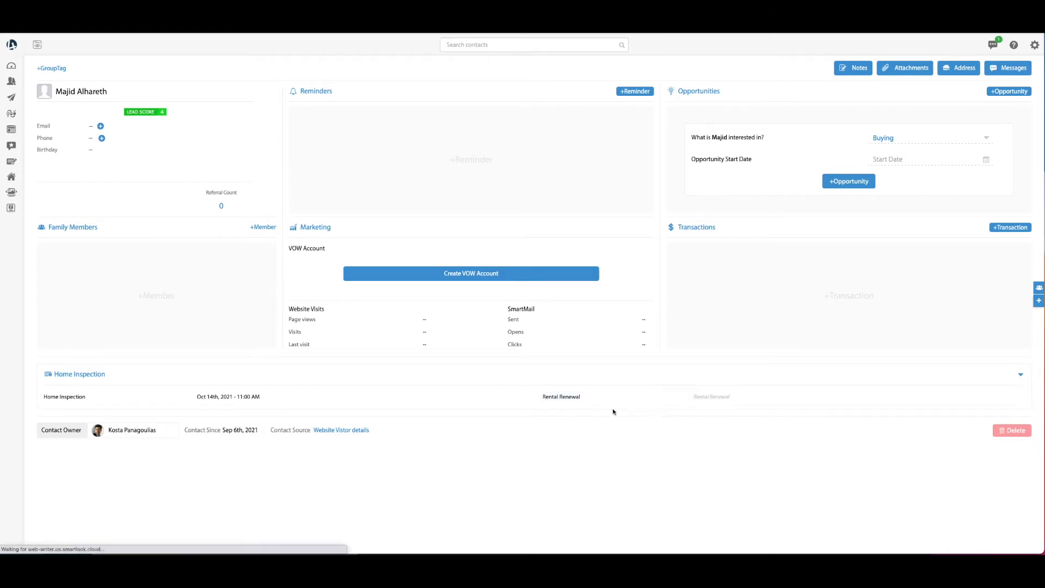
# Set the contact's Rental Renewal date to November 19, 2021 and save it
pyautogui.moveTo(775, 398)
pyautogui.click(1019, 399)
pyautogui.click(797, 414)
pyautogui.click(797, 414)
pyautogui.click(797, 414)
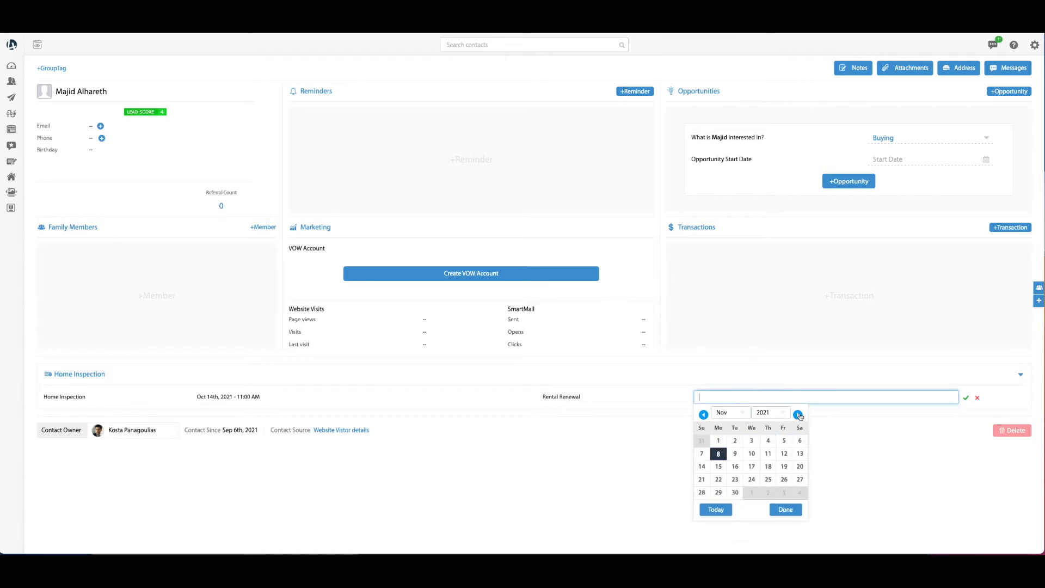
pyautogui.click(783, 467)
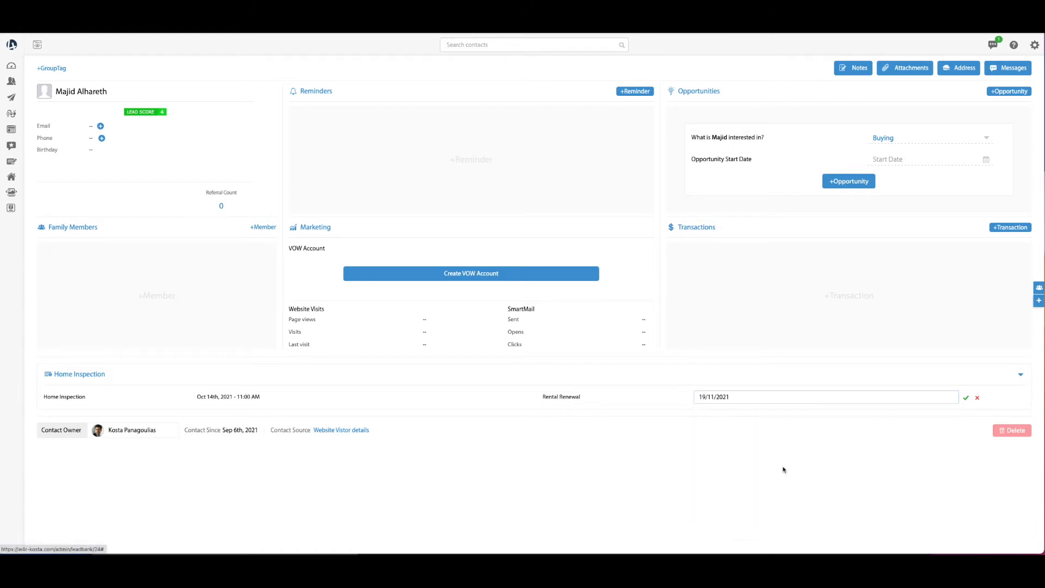
pyautogui.press('Return')
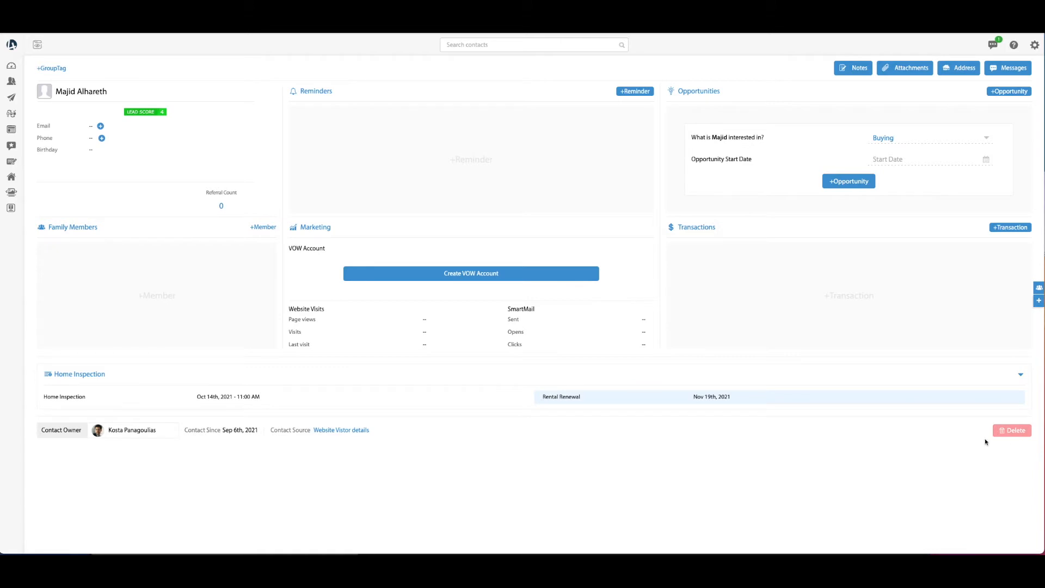
# Create a NurtureFlow campaign for the All Contacts segment and proceed to the flow design
pyautogui.moveTo(6, 116)
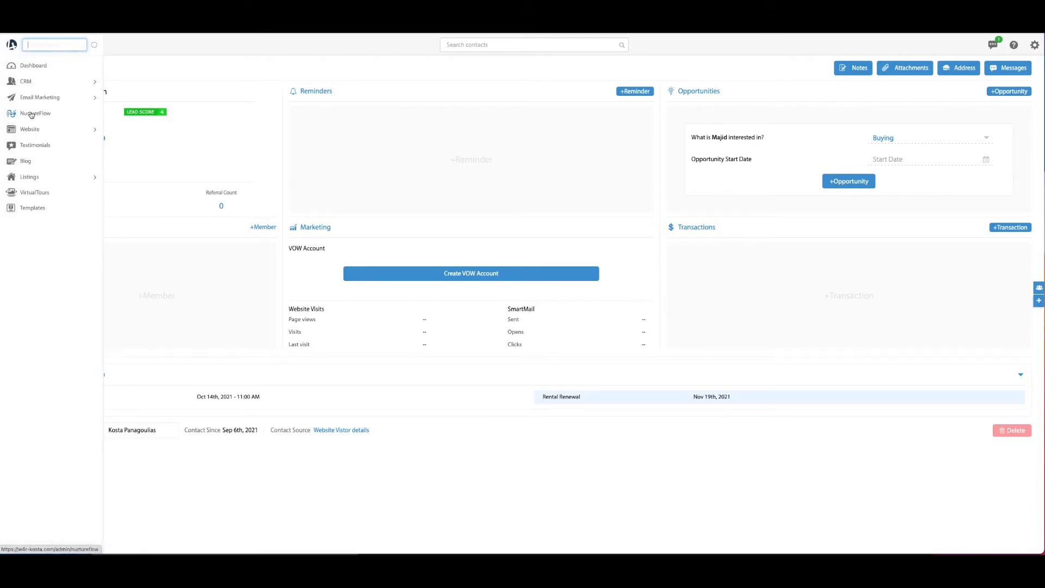
pyautogui.click(32, 114)
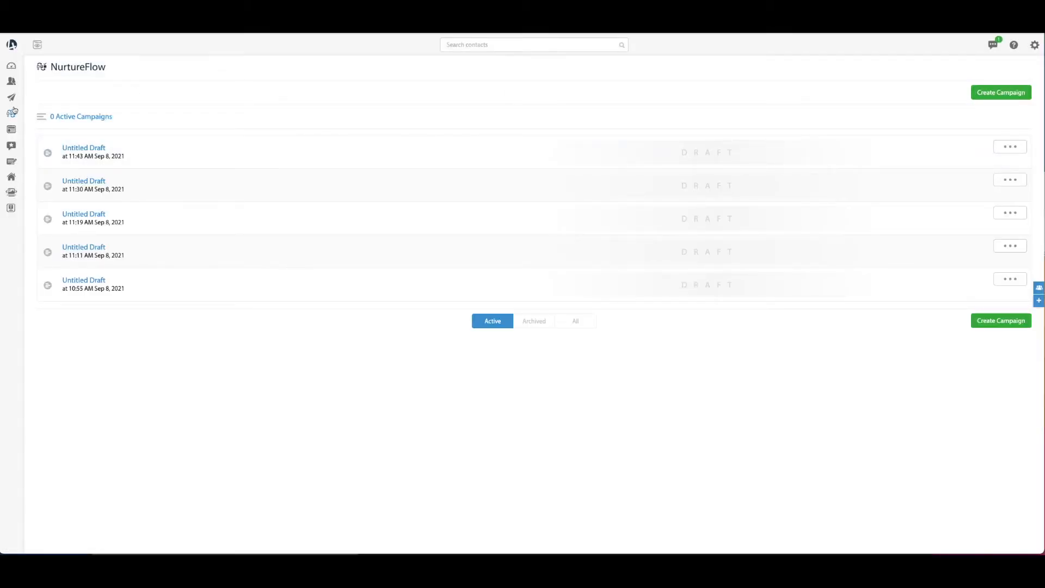
pyautogui.moveTo(16, 124)
pyautogui.click(988, 92)
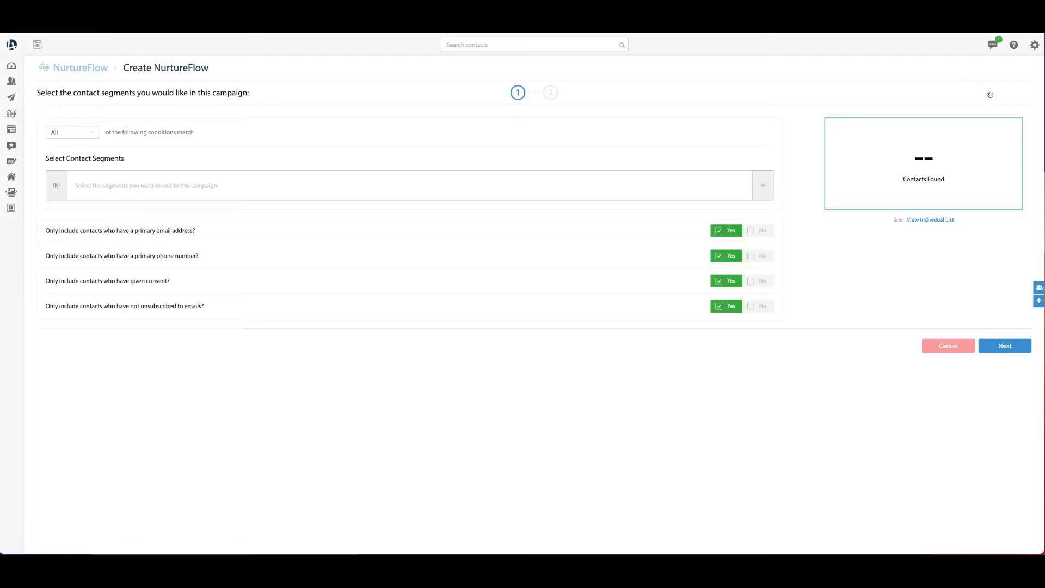
pyautogui.click(191, 188)
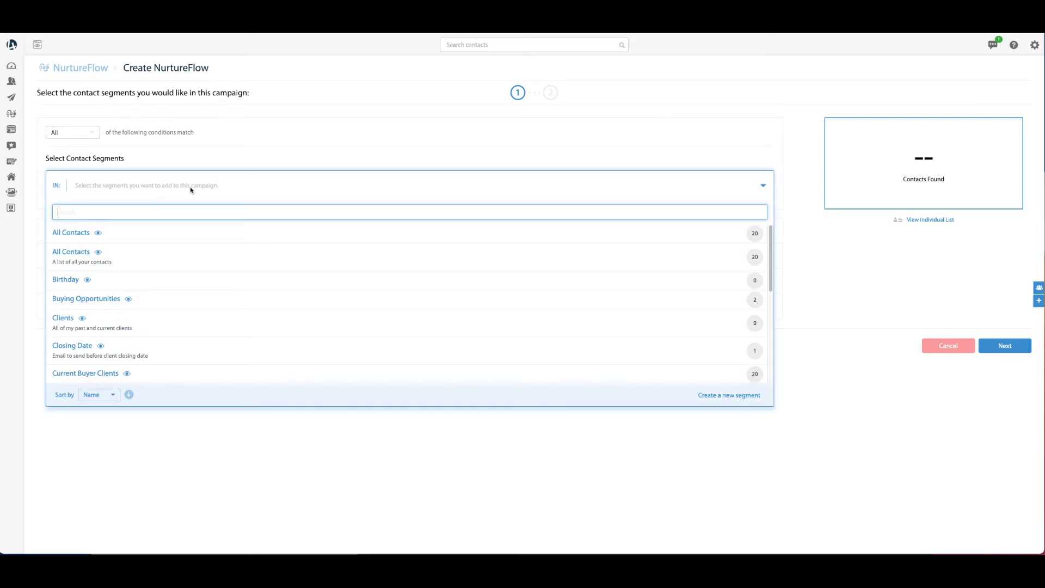
pyautogui.click(71, 233)
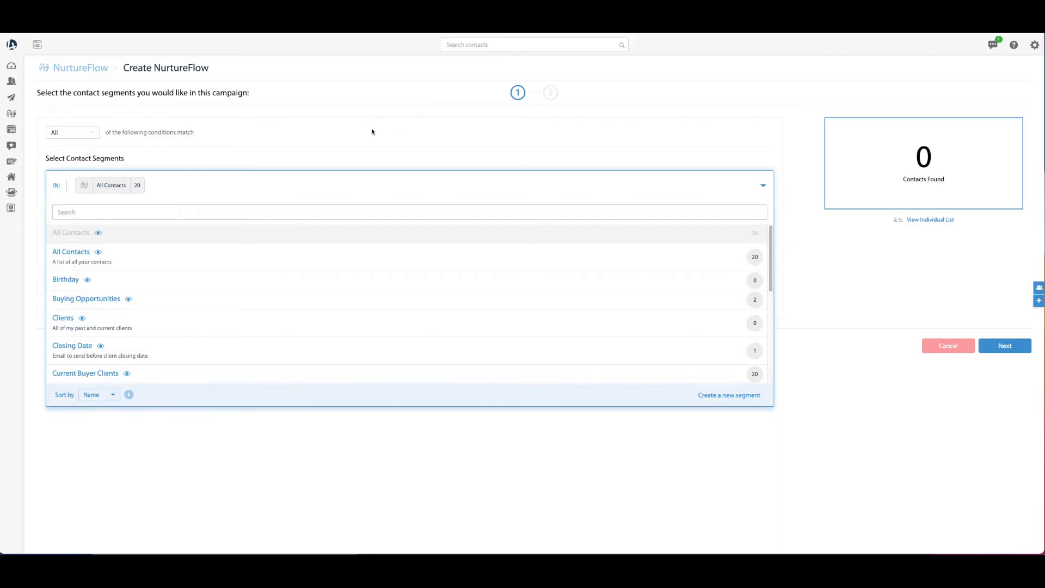
pyautogui.click(371, 128)
pyautogui.click(1004, 345)
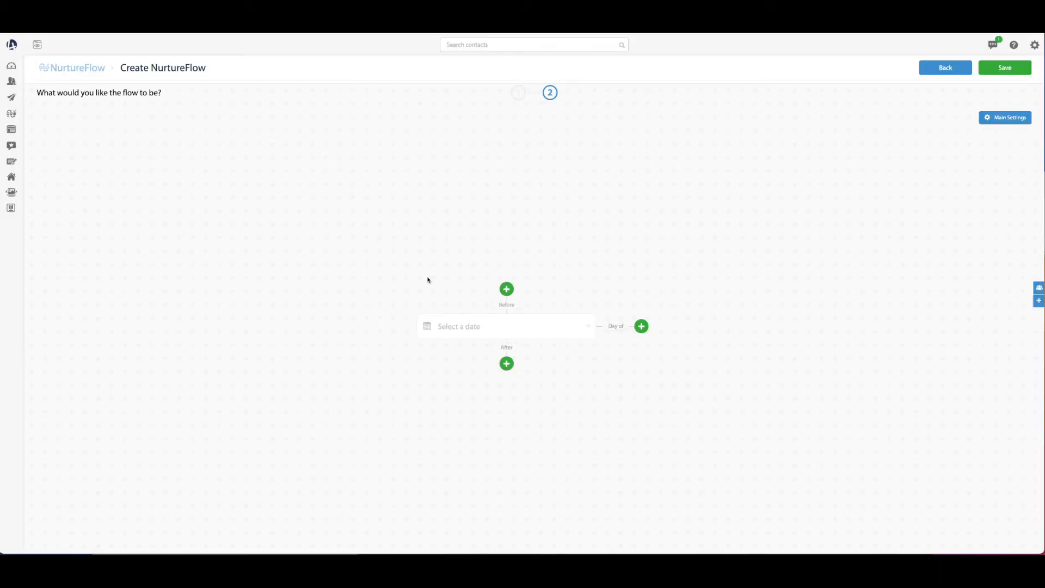
# Set the date that the flow is based on to the Rental Renewal contact field
pyautogui.click(451, 332)
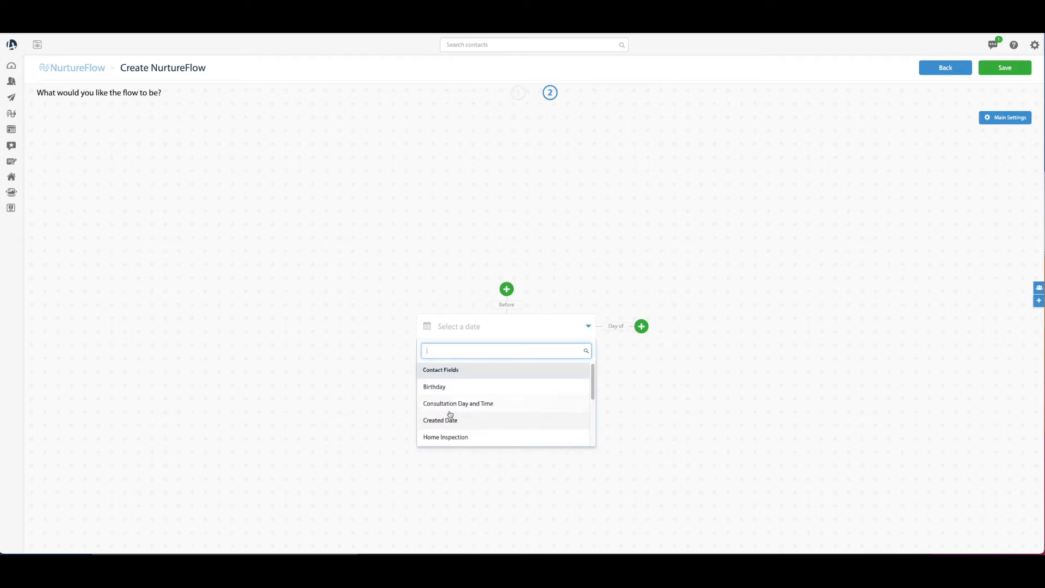
pyautogui.write('re')
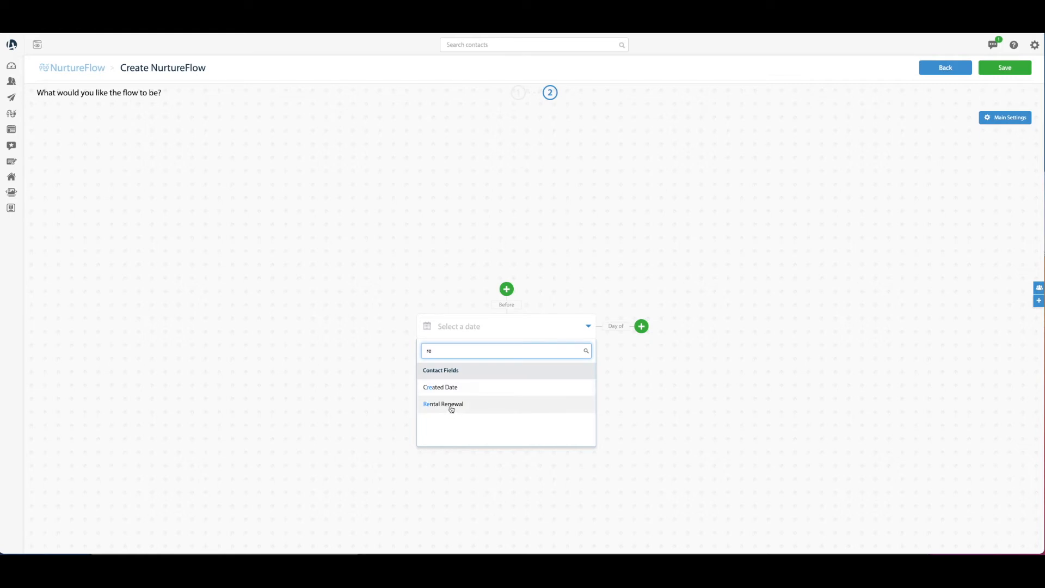
pyautogui.click(450, 409)
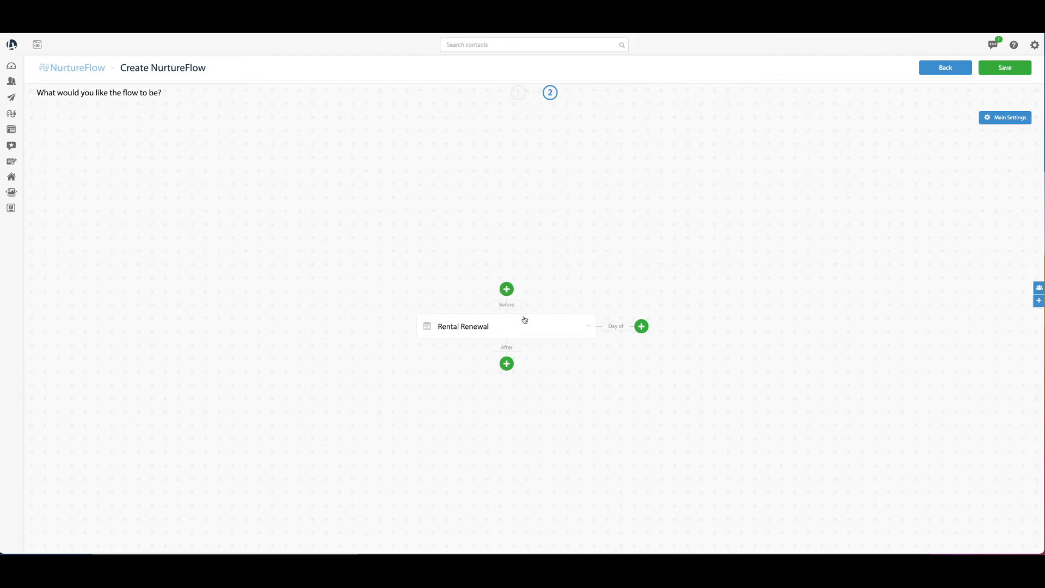
# Add a one-time flow event timed 3 months before the Rental Renewal date
pyautogui.click(506, 289)
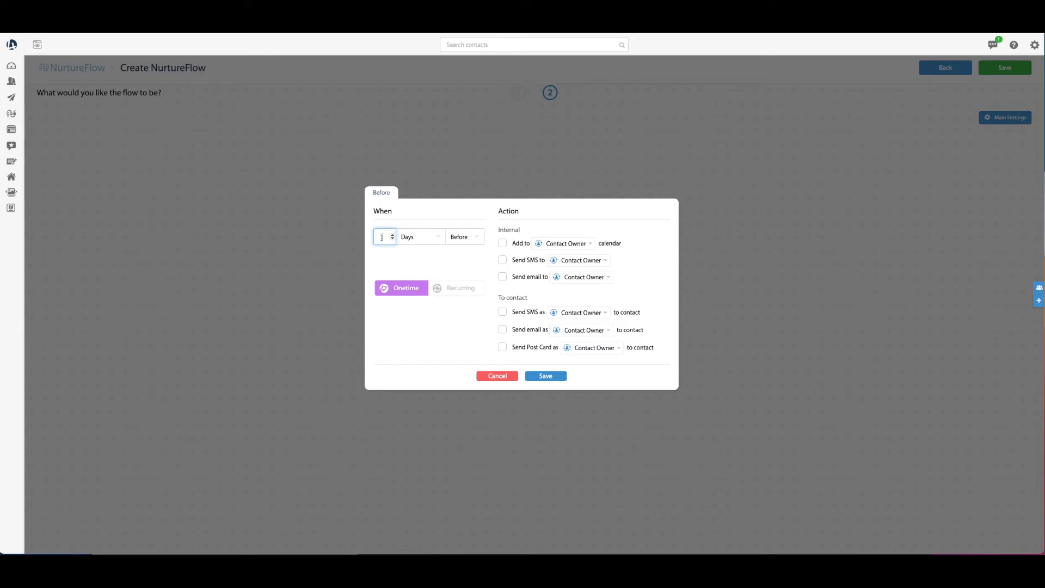
pyautogui.click(413, 240)
pyautogui.click(425, 305)
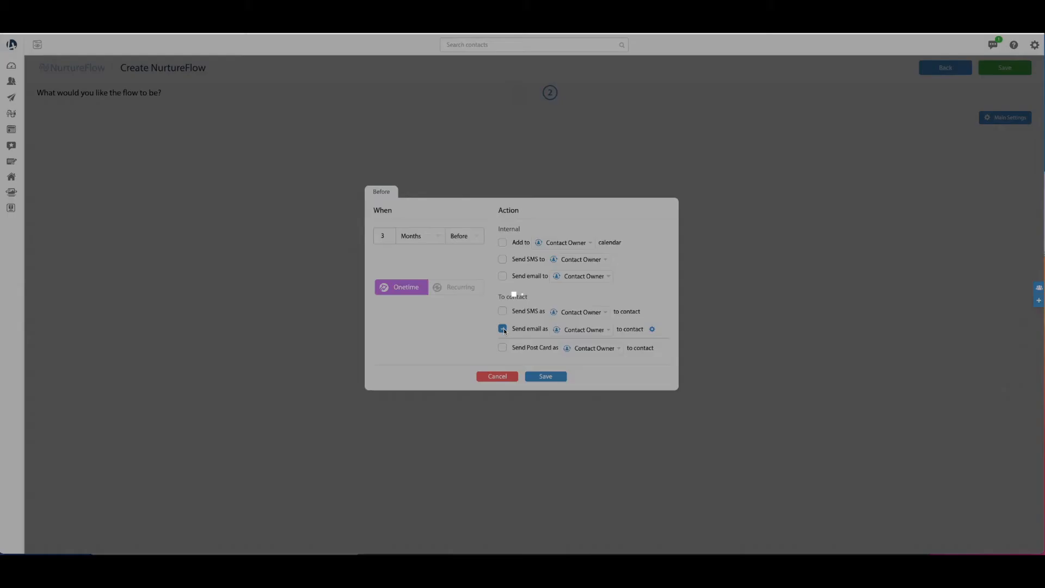
# Enable sending an email as Contact Owner to the contact and start creating a new email template for it
pyautogui.click(502, 330)
pyautogui.click(562, 337)
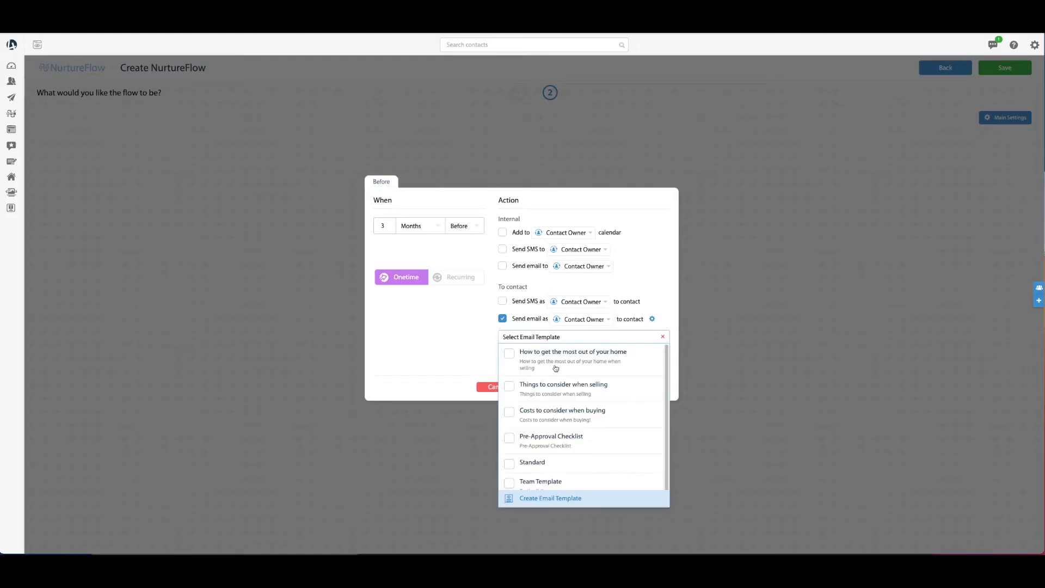
pyautogui.click(555, 498)
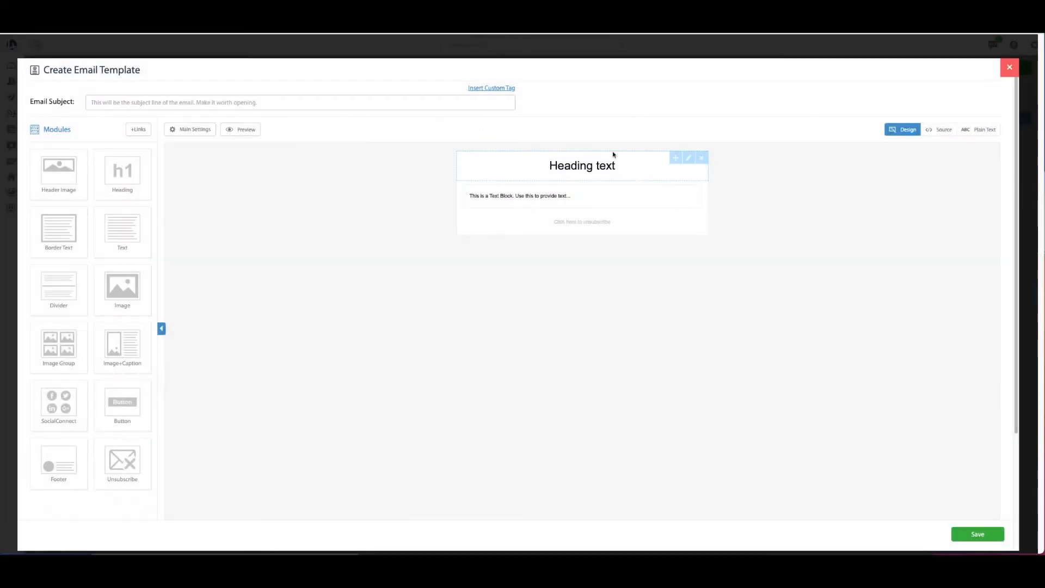
# Delete the heading block from the email template
pyautogui.click(699, 158)
pyautogui.click(490, 161)
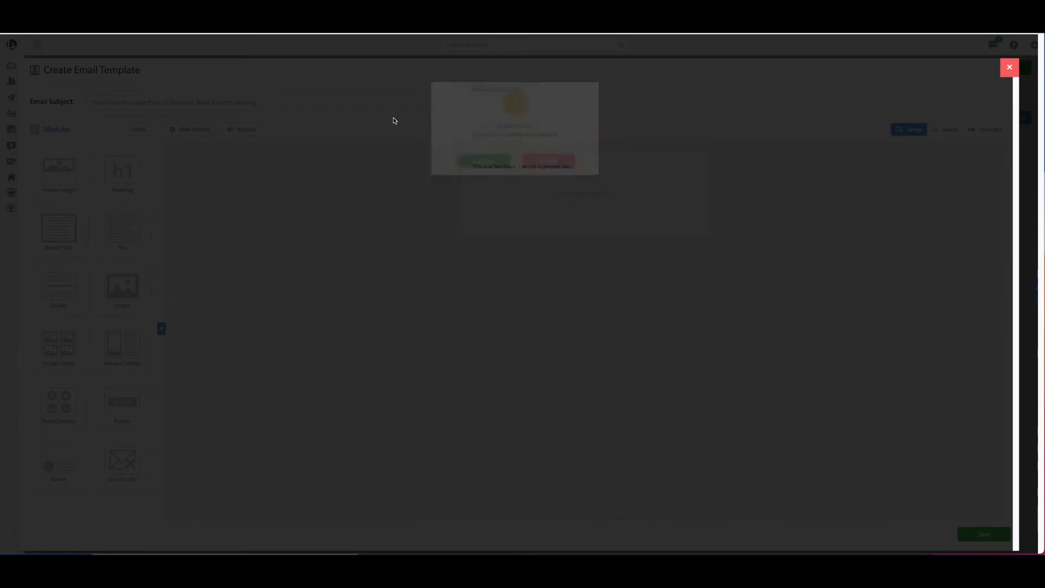
pyautogui.click(158, 102)
pyautogui.click(159, 85)
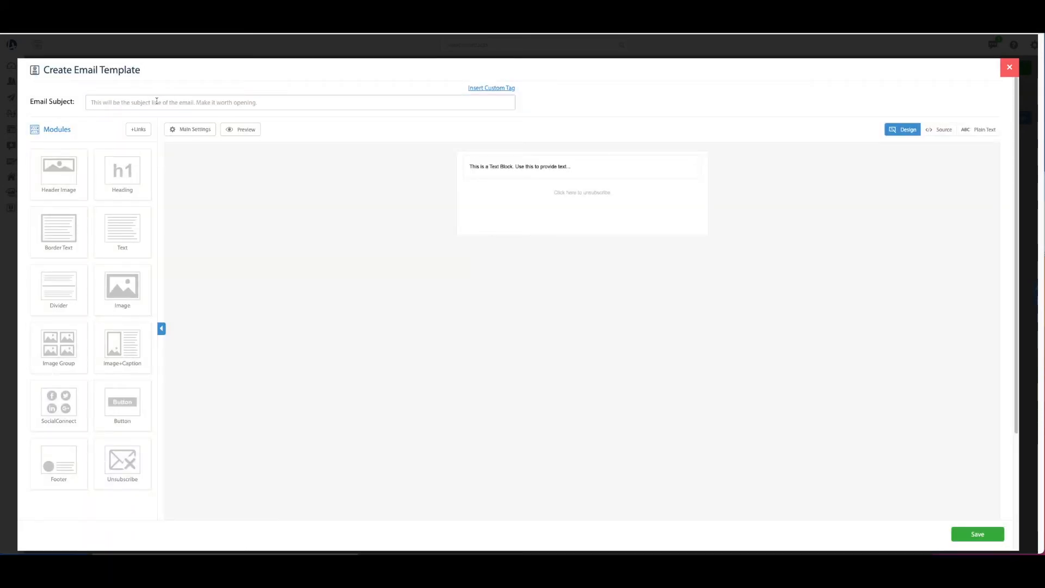
# Enter "Your Rental Renewal is in 3 months!" as the email subject
pyautogui.click(157, 102)
pyautogui.write('Y')
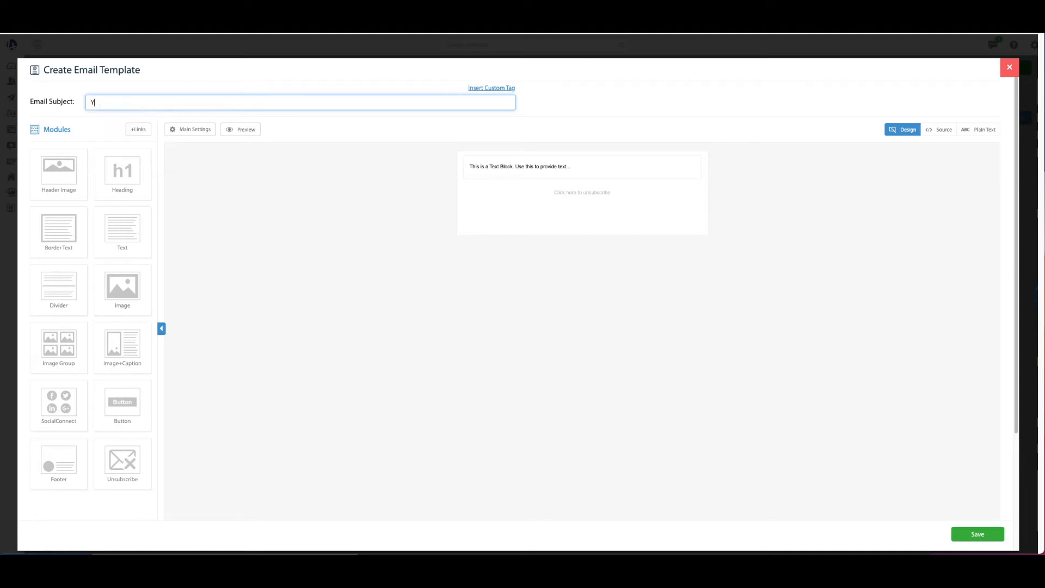
pyautogui.write('our reEn')
pyautogui.write('tral R')
pyautogui.press('BackSpace')
pyautogui.press('BackSpace')
pyautogui.press('BackSpace')
pyautogui.write('al Renewal is in 3 months!')
# Replace the text block's placeholder with the greeting "Hey" followed by the contact's First Name custom tag
pyautogui.click(532, 165)
pyautogui.hotkey('ctrl', 'a')
pyautogui.write('H')
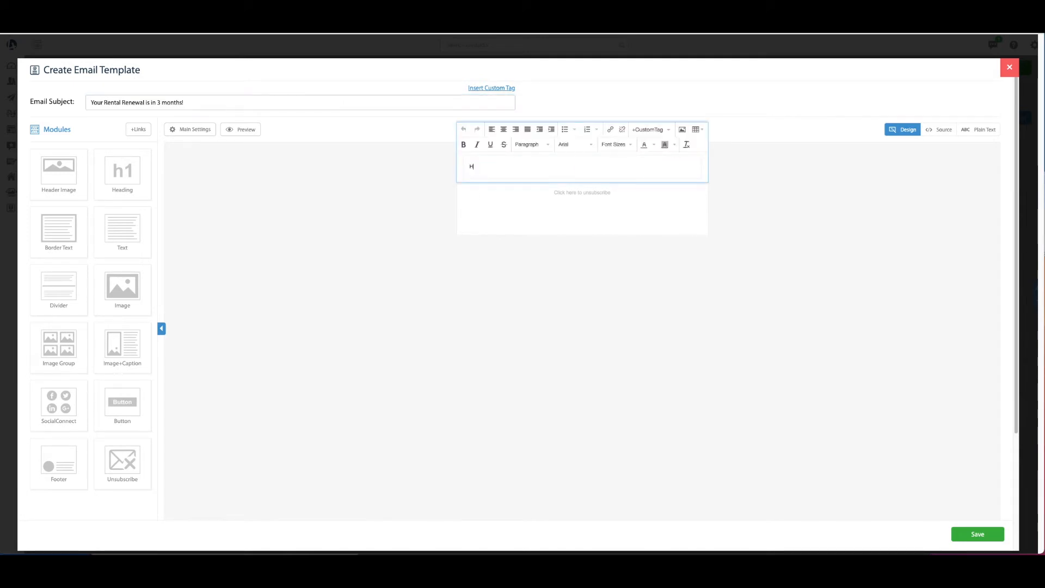
pyautogui.write('ey')
pyautogui.click(647, 129)
pyautogui.write('firs')
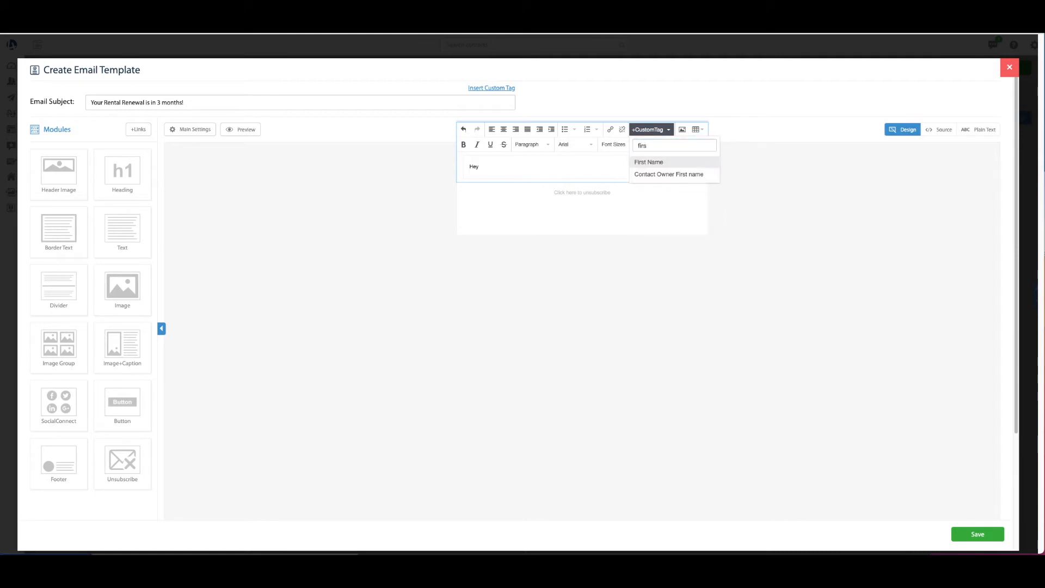
pyautogui.click(647, 162)
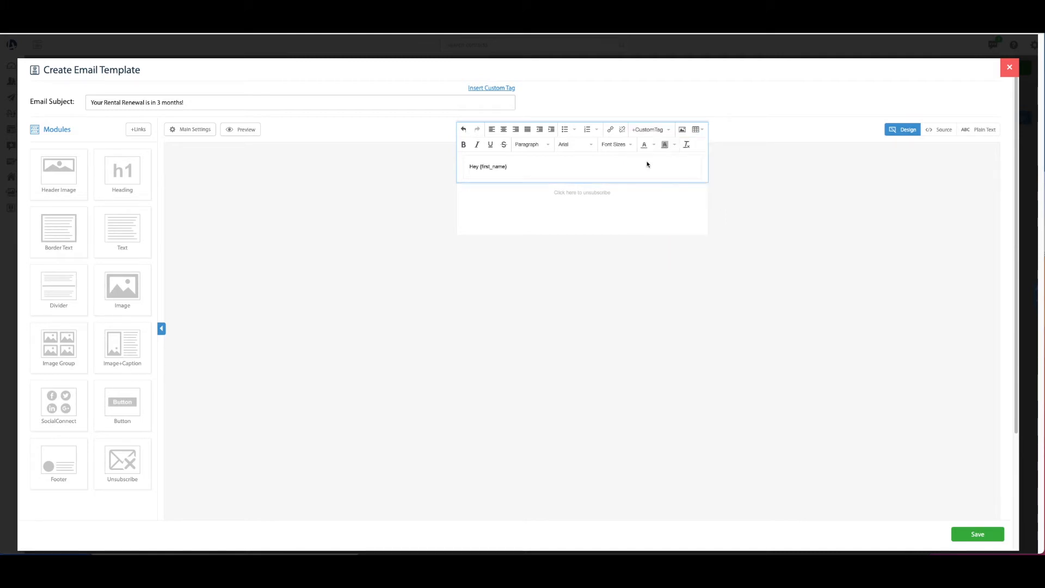
# Below the greeting, add "Hope you're doing well! I wanted to remind you that your rental is coming up for renewal in 3 months."
pyautogui.press('Return')
pyautogui.write('Hope yo')
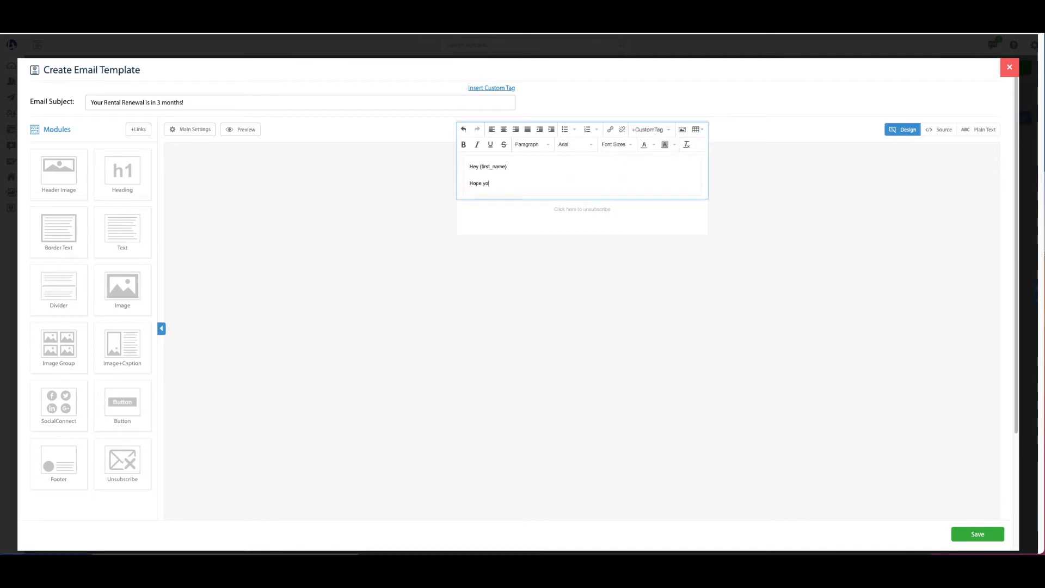
pyautogui.write("u're doing well! I wanted to remind you that your rental")
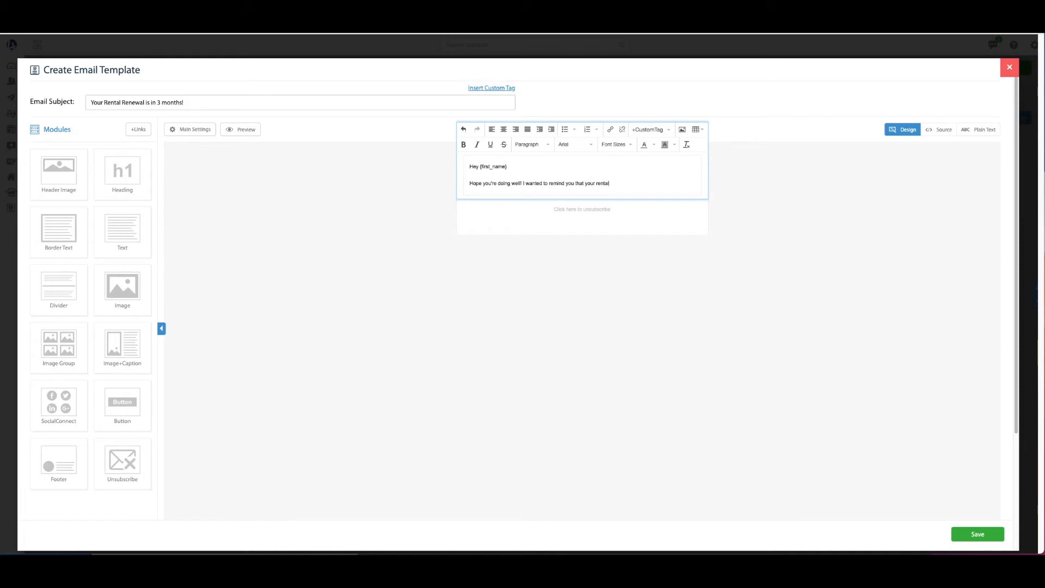
pyautogui.write(' is coming')
pyautogui.press('BackSpace')
pyautogui.write('or renewal in 3 months.')
pyautogui.press('Return')
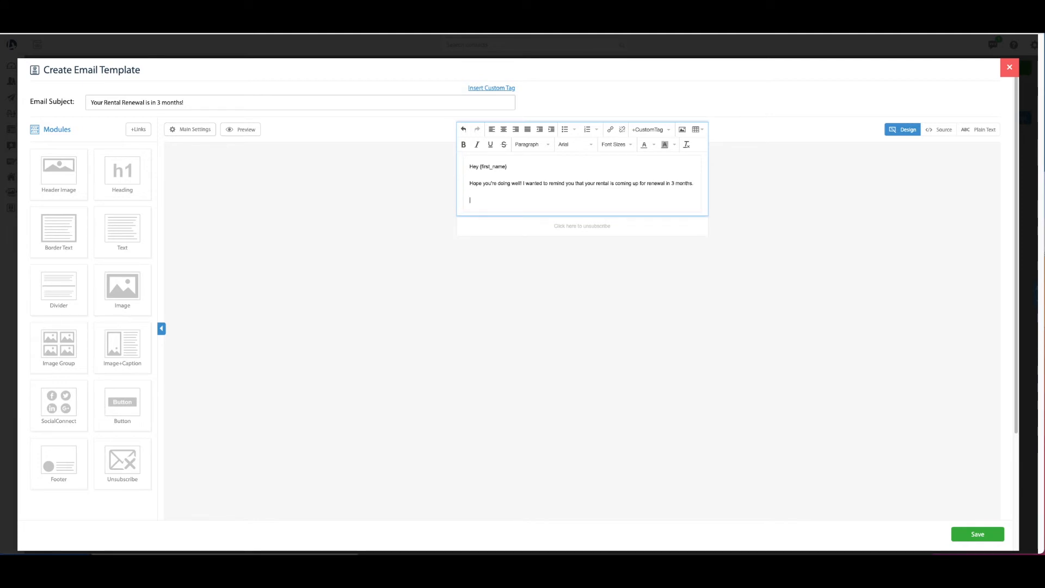
# Add the paragraph "Let me know if there's anything I can do to help." to the email body
pyautogui.write("Let me know if there's anything I can do to help.")
pyautogui.press('Return')
# Add "PS. The market is really favourable right now for buyers, I have some amazing properties to show you if you're interested."
pyautogui.write('PS. The market')
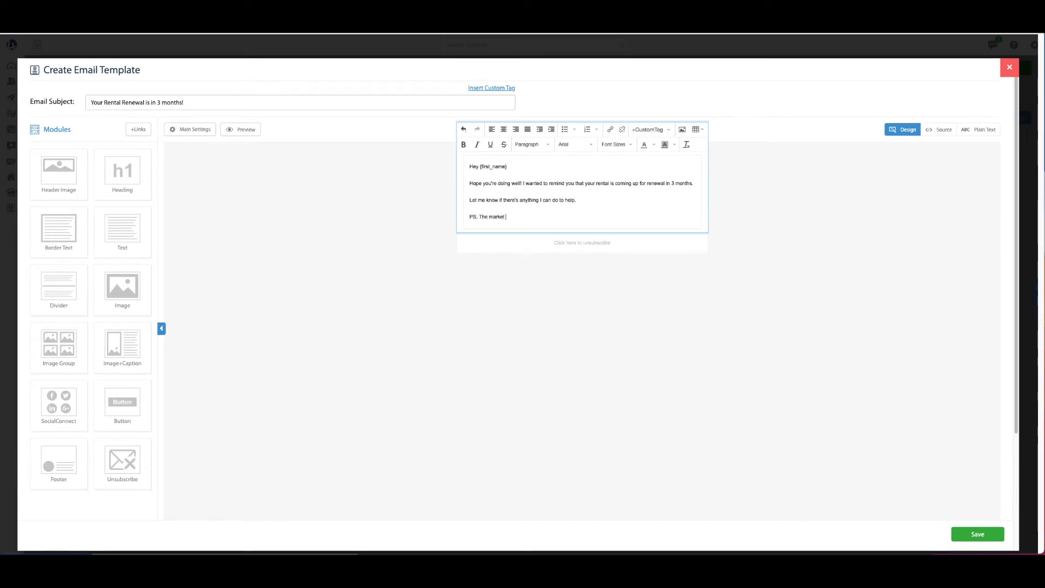
pyautogui.write('ly favourable right now for buyers,')
pyautogui.write('I have some')
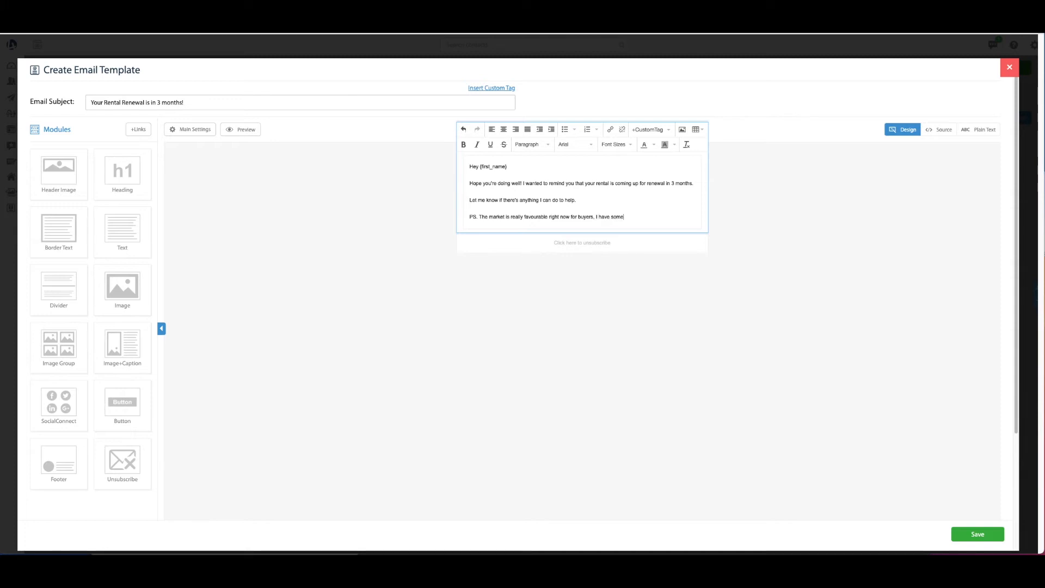
pyautogui.write(" amazing properties to show you if you're interested.")
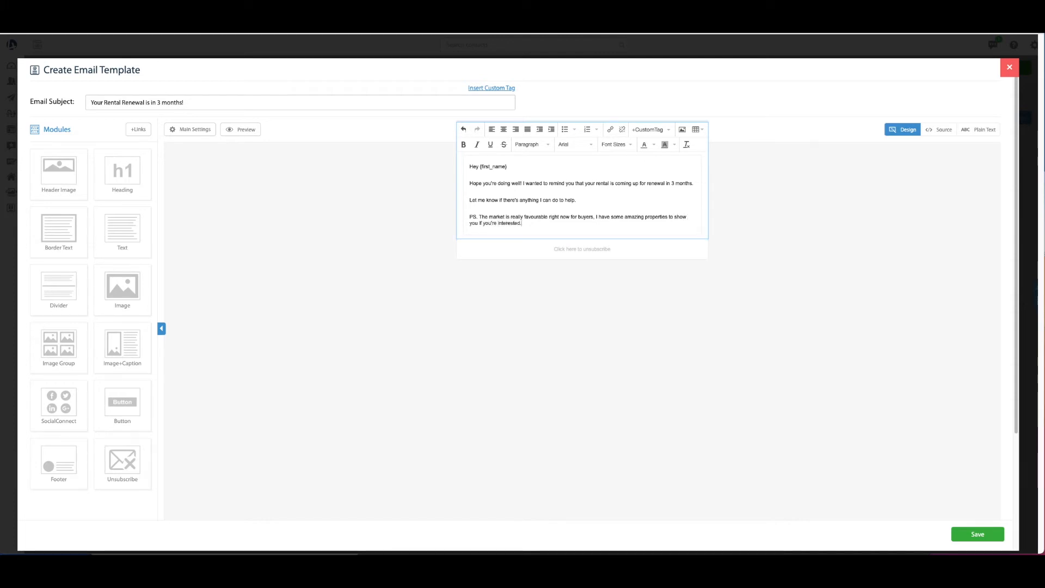
pyautogui.click(548, 327)
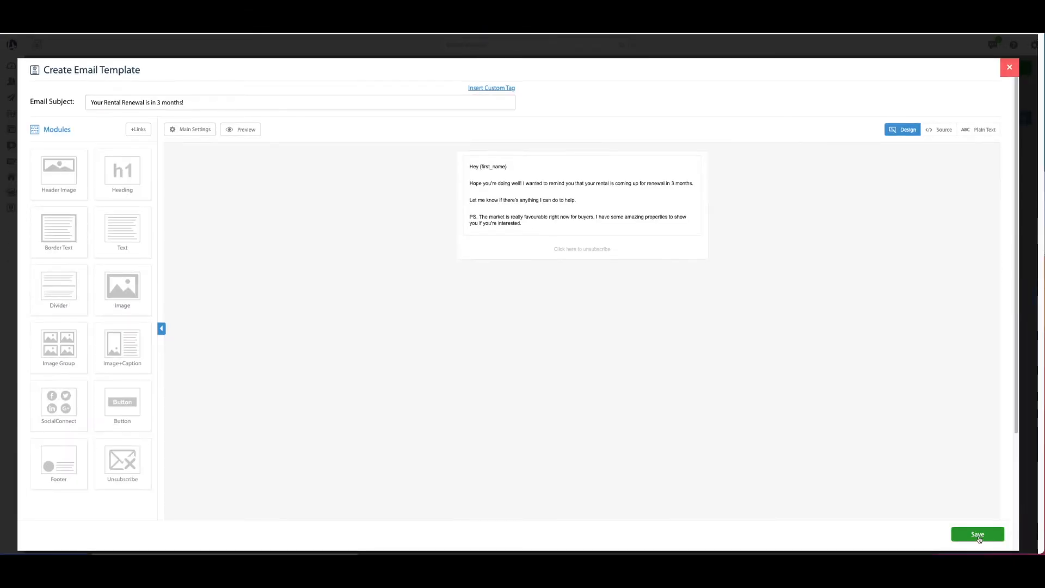
# Save the email template as "3 Months Rental Renewal" and save the flow event that uses it
pyautogui.click(978, 536)
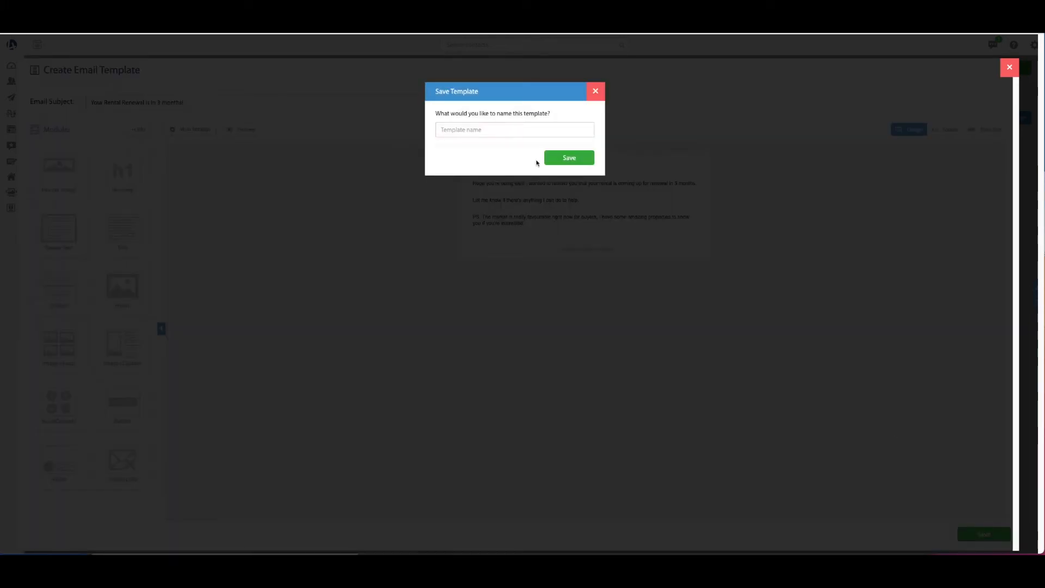
pyautogui.click(509, 129)
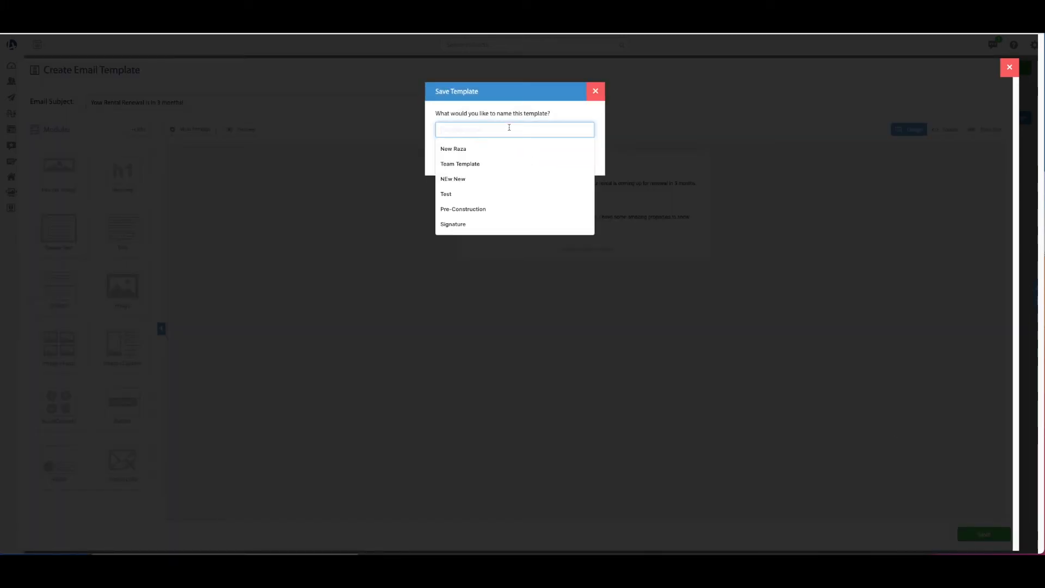
pyautogui.write('3 Monts')
pyautogui.press('BackSpace')
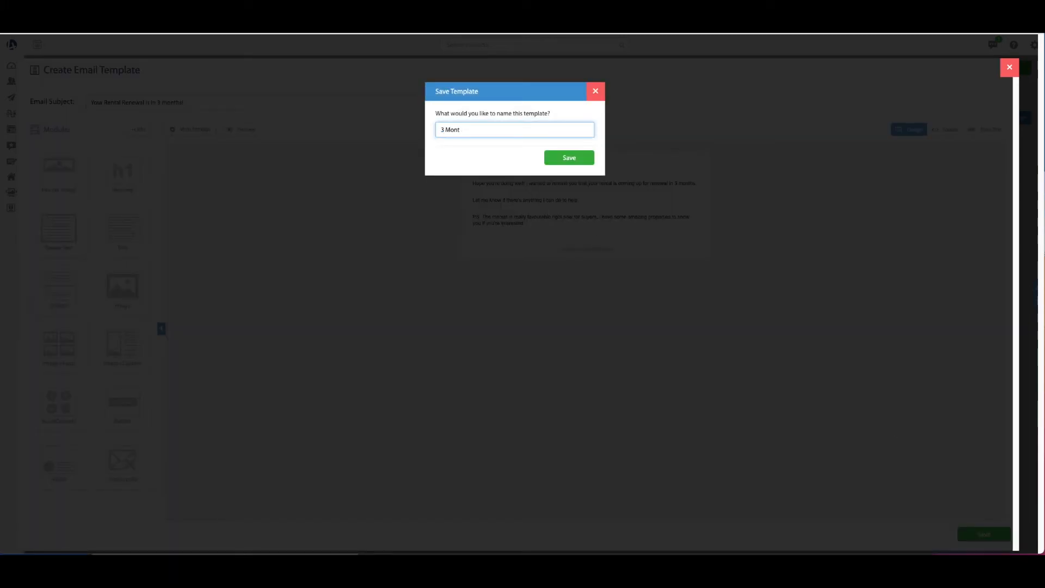
pyautogui.write('hs Rental Renwe')
pyautogui.write('ewa')
pyautogui.click(565, 158)
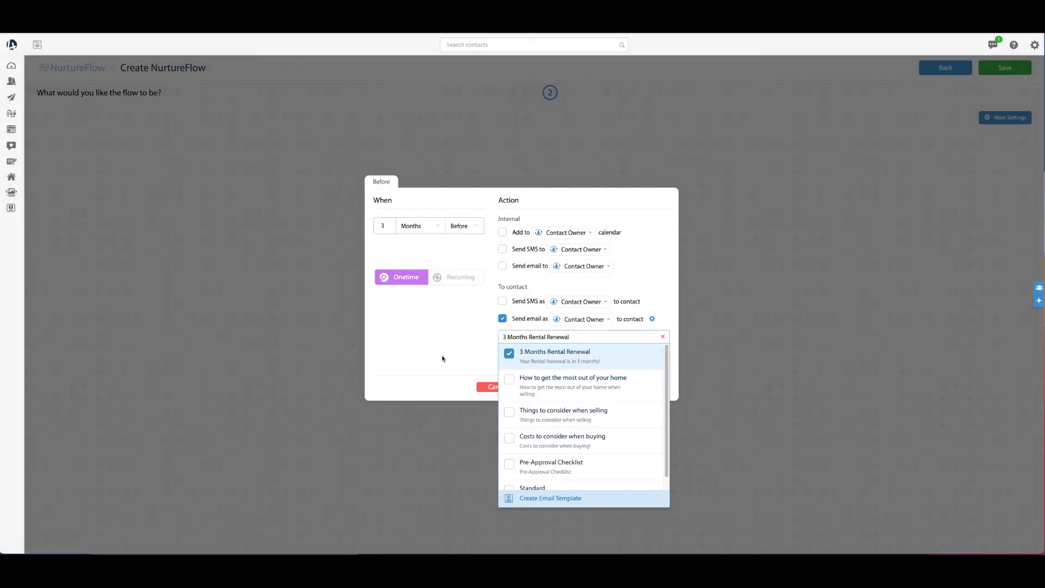
pyautogui.click(442, 358)
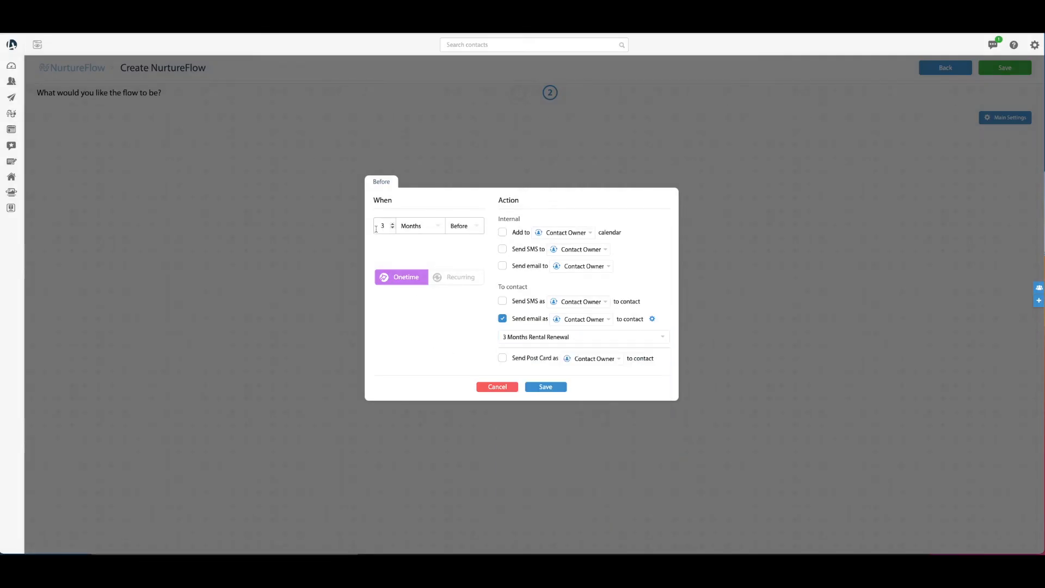
pyautogui.click(561, 389)
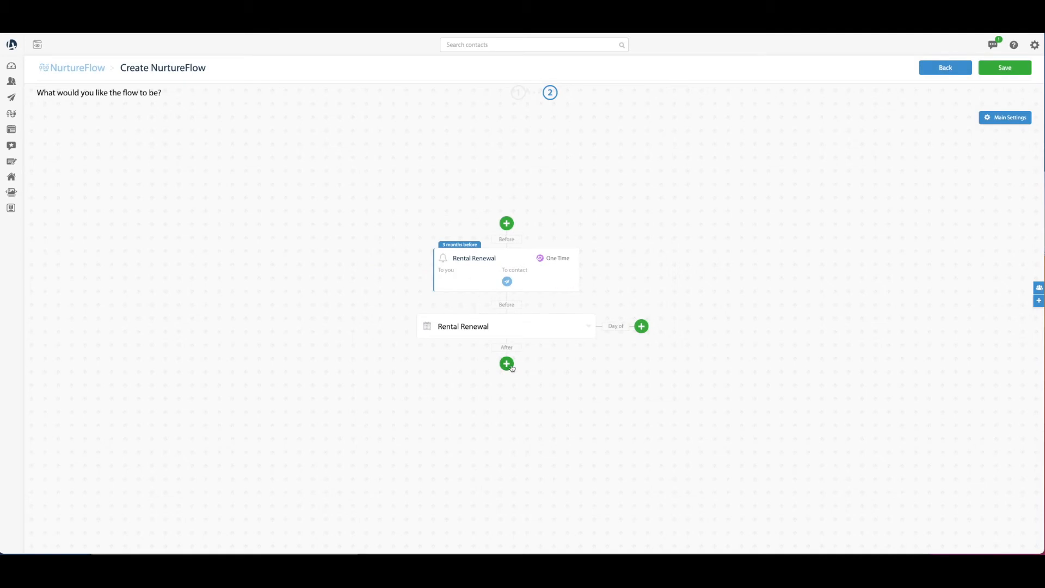
# Add another one-time flow event timed 2 months before the Rental Renewal date
pyautogui.click(507, 223)
pyautogui.click(383, 237)
pyautogui.click(422, 235)
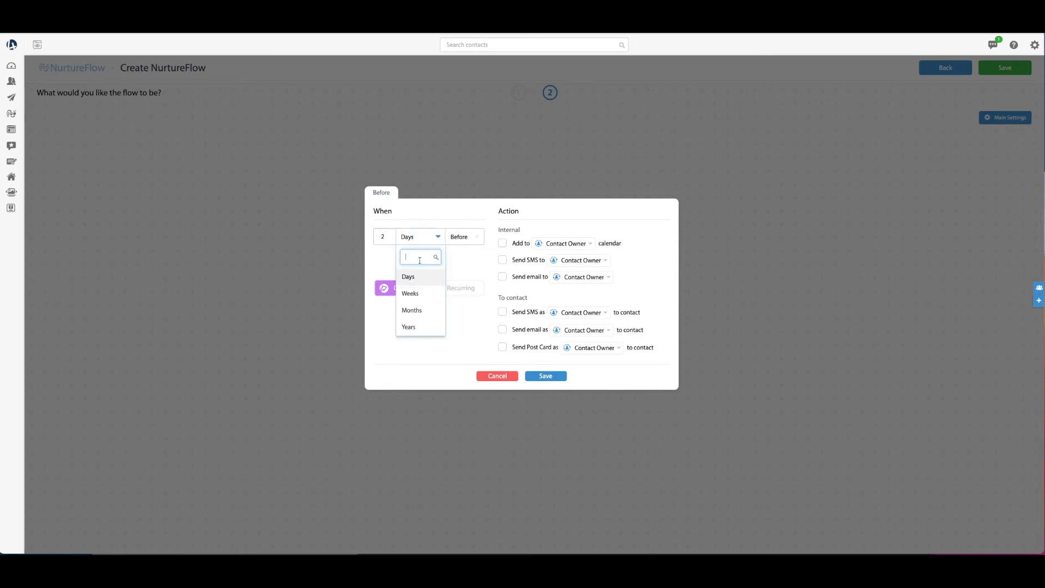
pyautogui.click(415, 308)
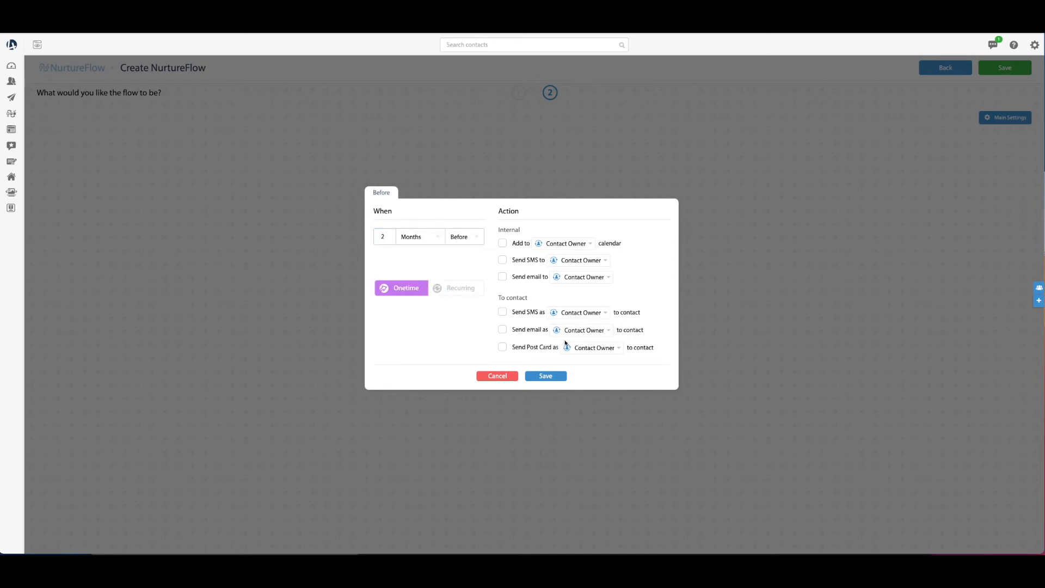
# For the 2-month event, enable sending an email as Contact Owner to the contact and start a new email template
pyautogui.click(502, 329)
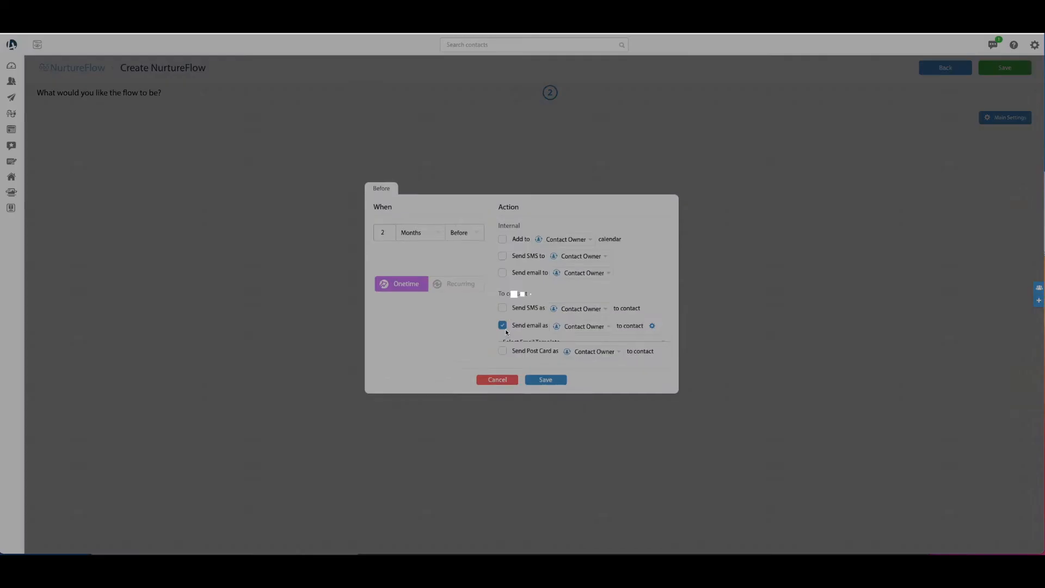
pyautogui.click(549, 337)
pyautogui.click(550, 498)
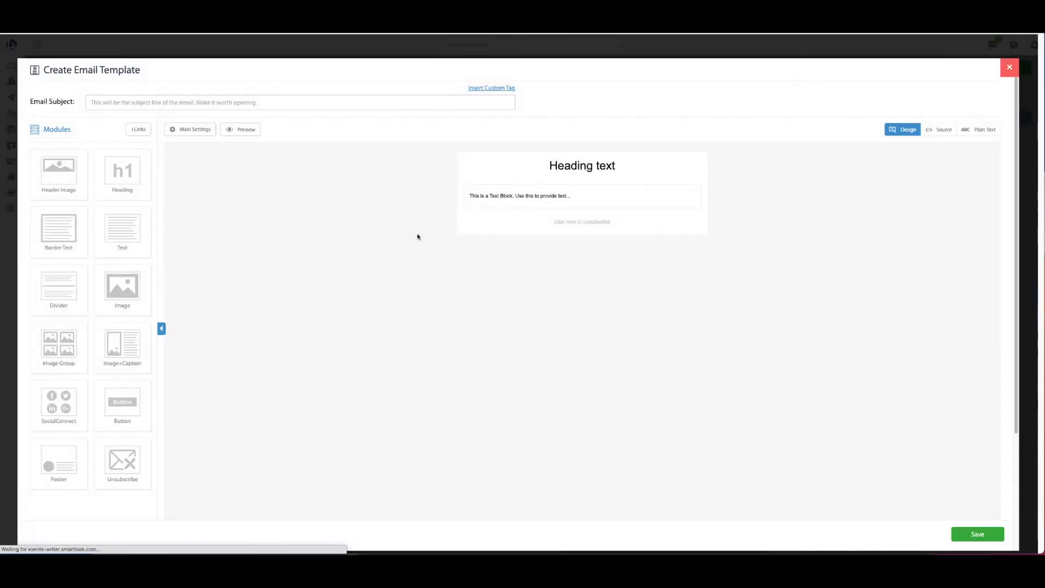
# Enter "Rental renews in 2 months!" as the email subject and delete the template's heading block
pyautogui.click(118, 102)
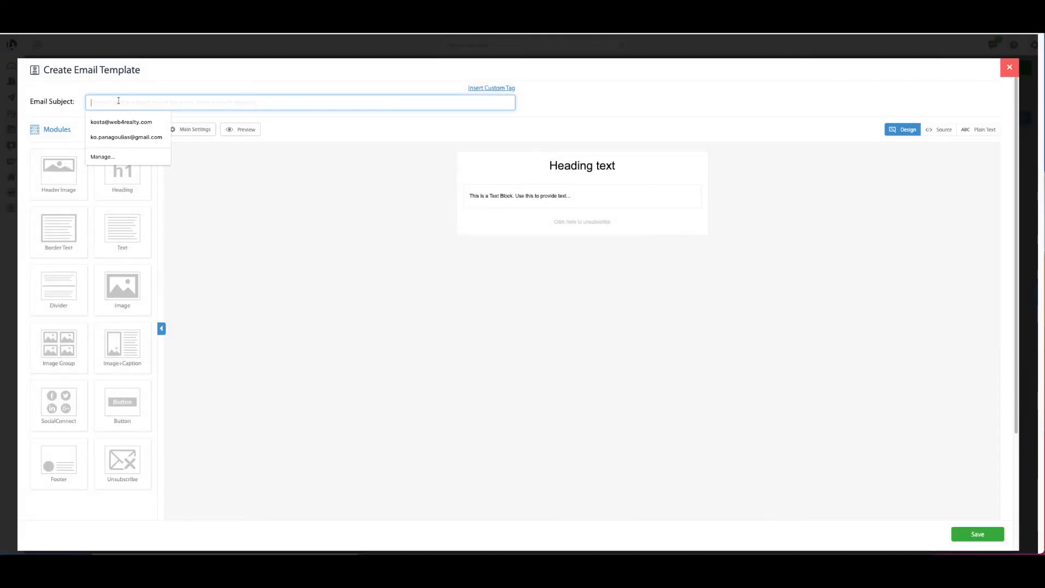
pyautogui.write('Rental')
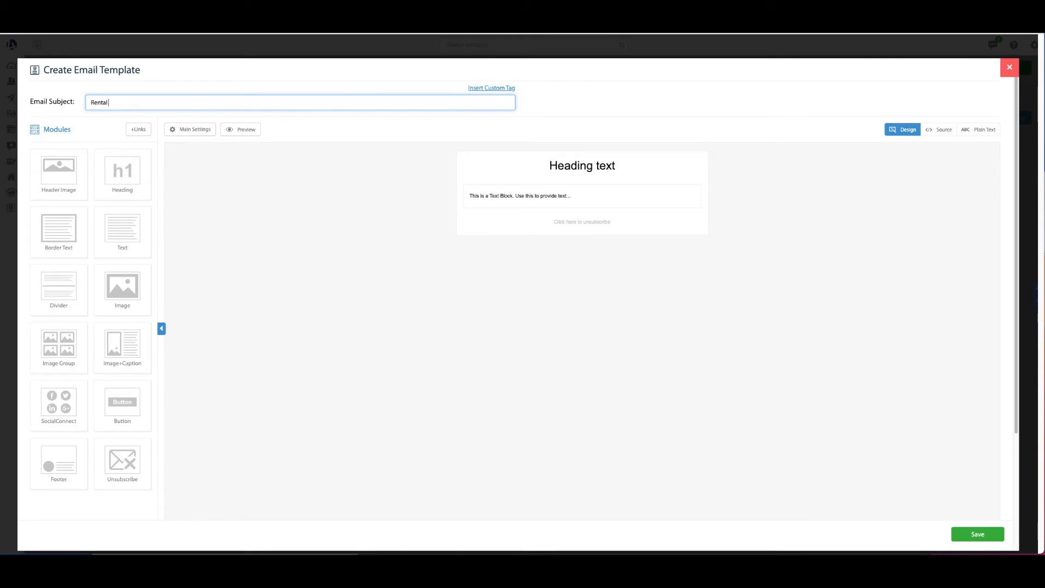
pyautogui.write(' renews in 2 months!')
pyautogui.click(705, 162)
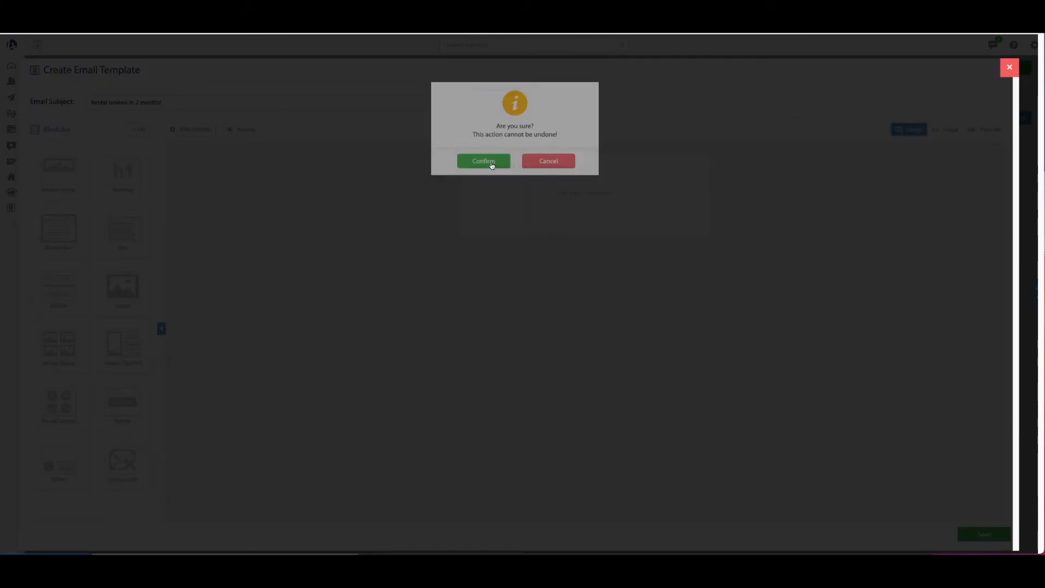
pyautogui.click(491, 162)
# Replace the text block's placeholder in the 2-month email with "Hey" and the contact's First Name custom tag
pyautogui.tripleClick(539, 167)
pyautogui.write('Hey')
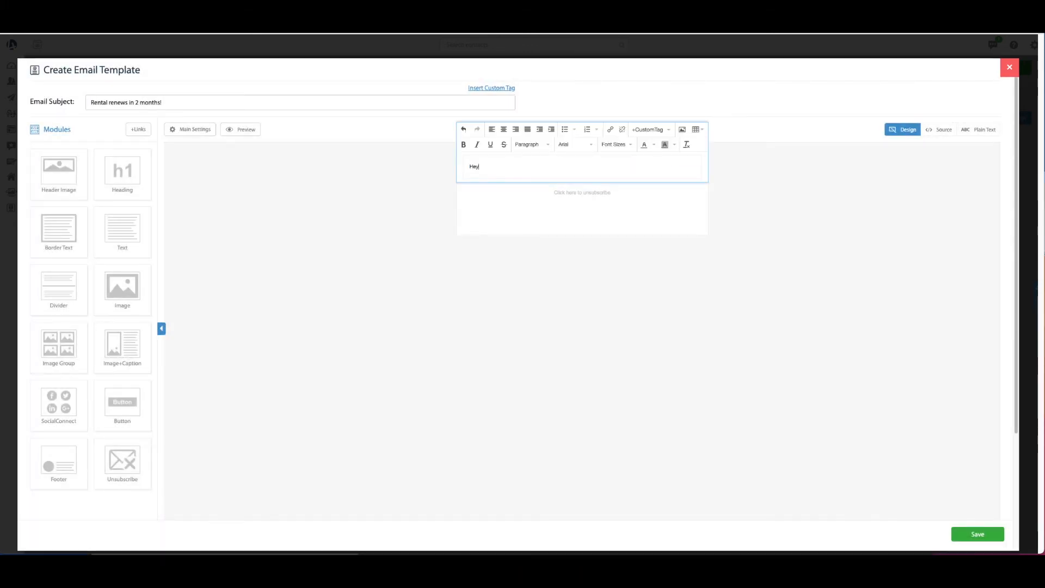
pyautogui.click(644, 130)
pyautogui.write('fi')
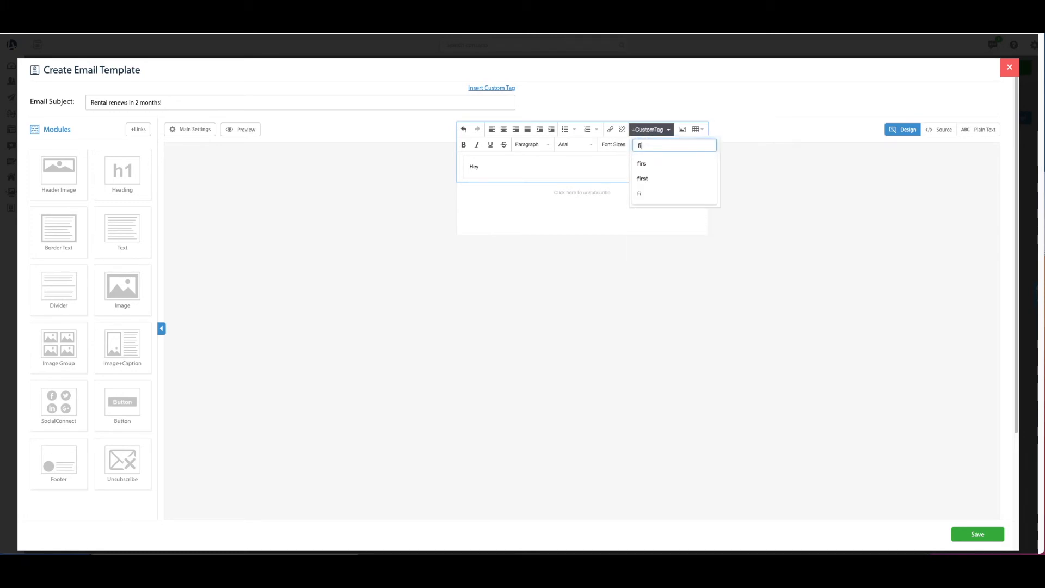
pyautogui.write('rst')
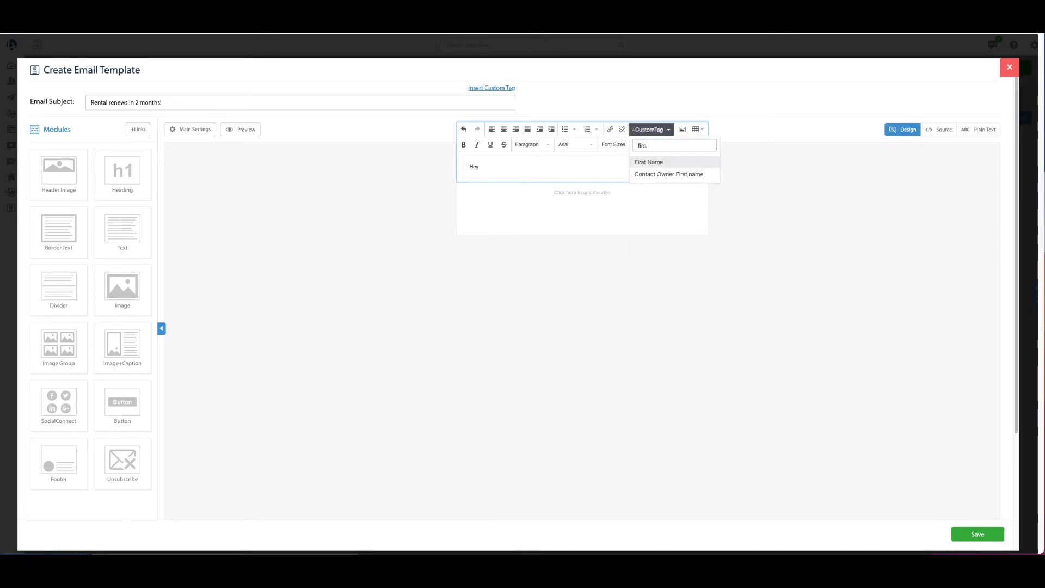
pyautogui.press('Return')
pyautogui.press('Return')
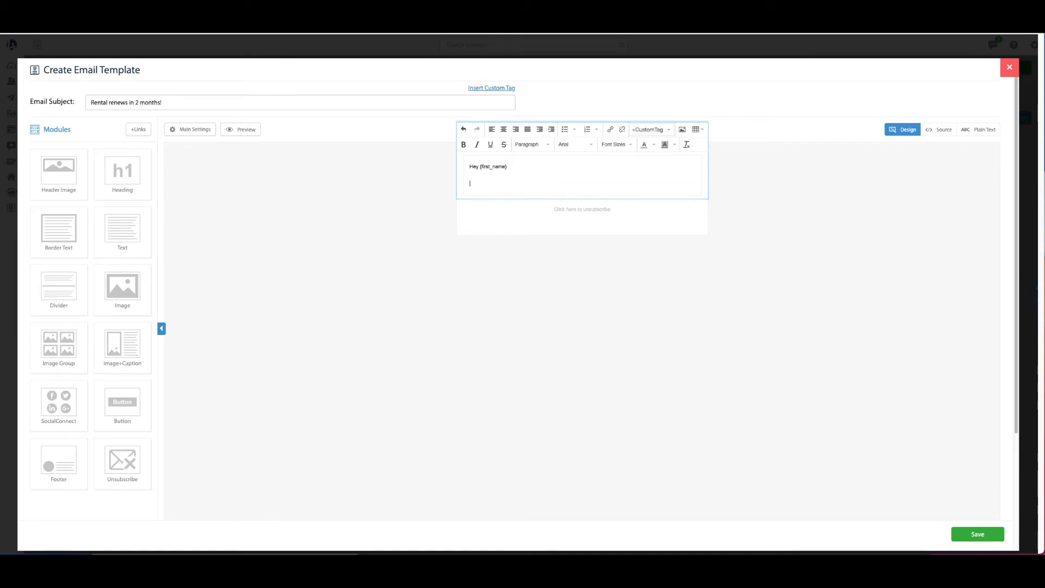
# Add the body text "Your rental expires in 2 months. Let me know if there's anything I can do." below the greeting
pyautogui.write("Your rental expires in 2 months. Let me know if there's an")
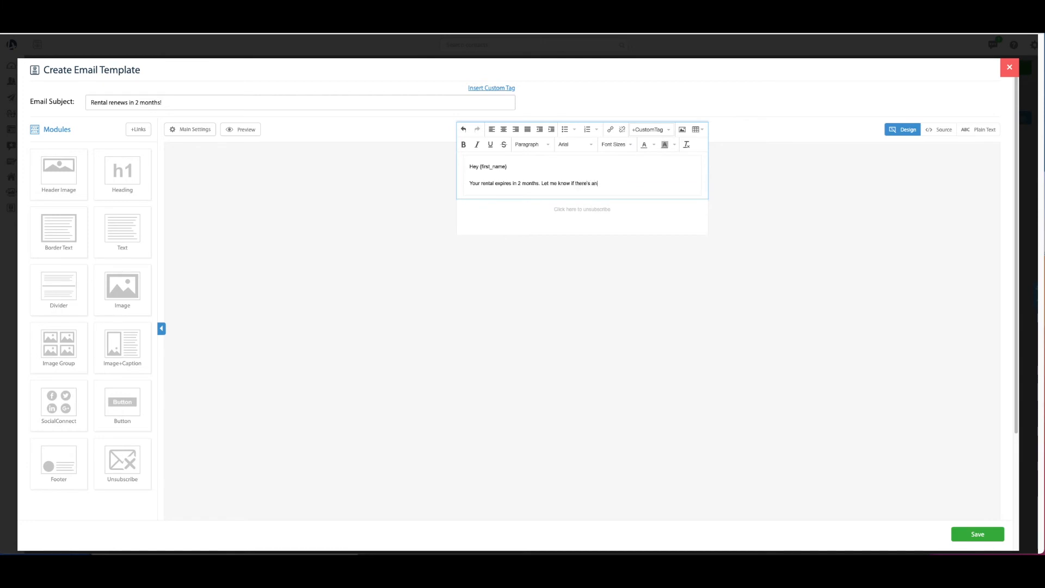
pyautogui.write('ything I can do.')
pyautogui.press('Return')
pyautogui.press('BackSpace')
# Save the email template as "2 Months Rental Renewal" and save the 2-month flow event
pyautogui.click(977, 534)
pyautogui.click(511, 129)
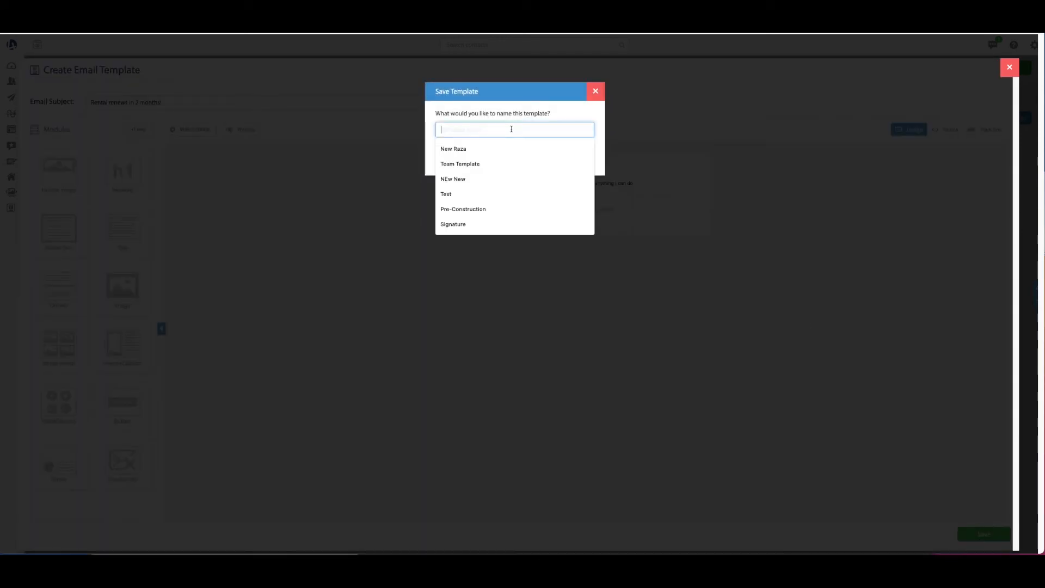
pyautogui.write('3')
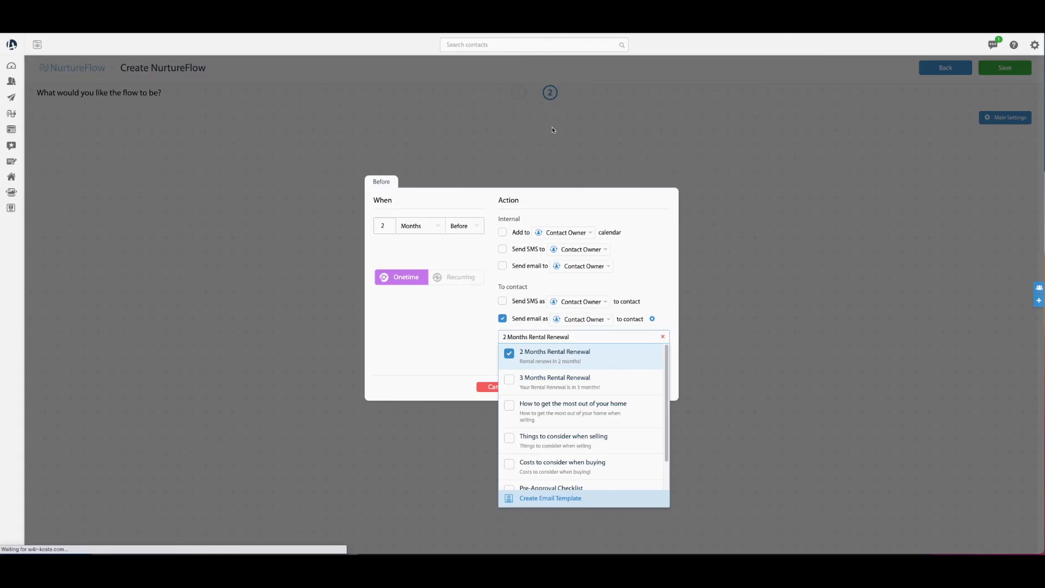
pyautogui.click(471, 377)
pyautogui.click(560, 386)
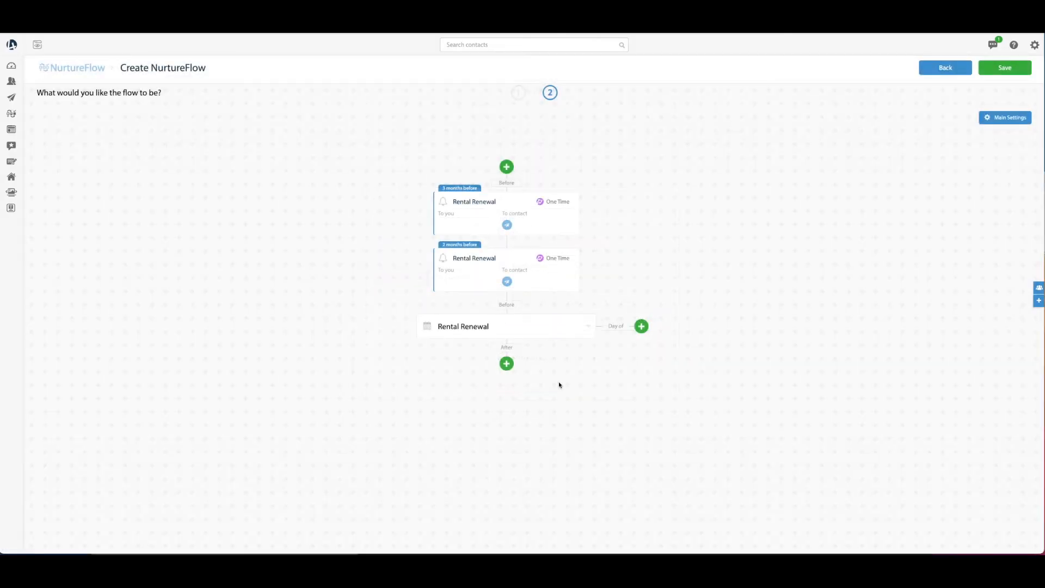
# Add a third one-time flow event timed 1 month before the Rental Renewal date
pyautogui.click(506, 166)
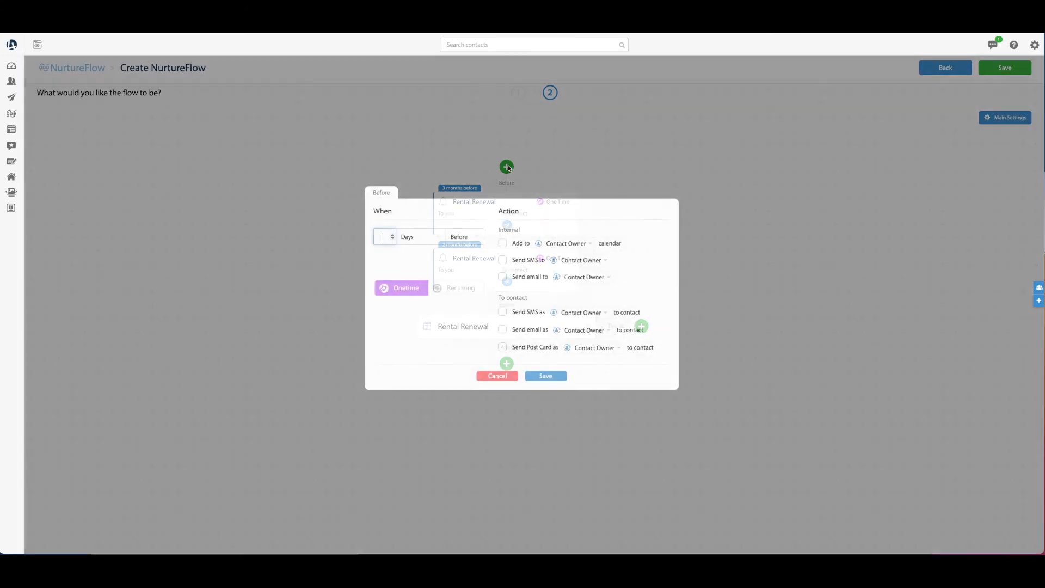
pyautogui.click(405, 243)
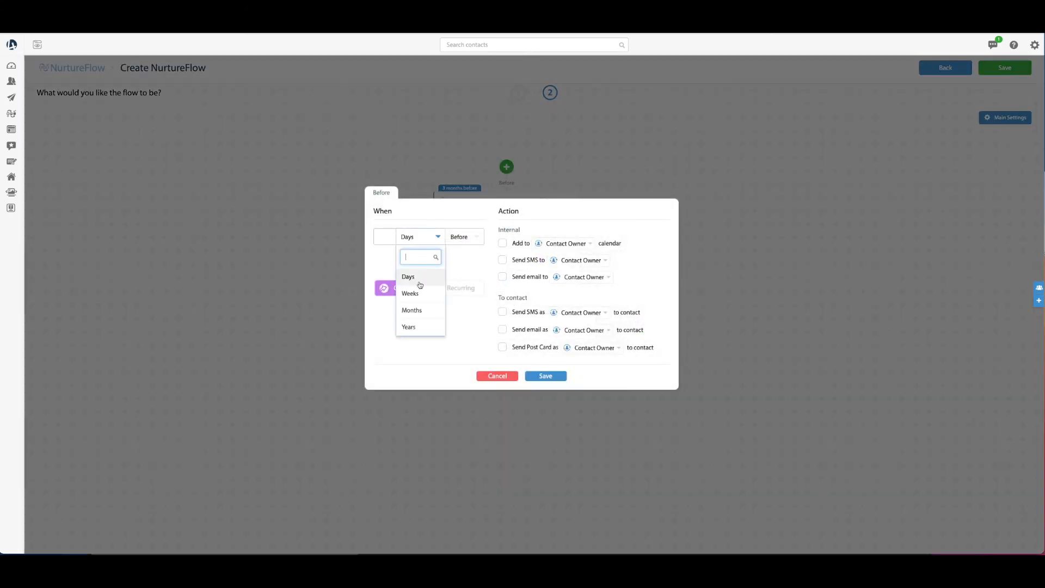
pyautogui.click(413, 310)
pyautogui.click(384, 238)
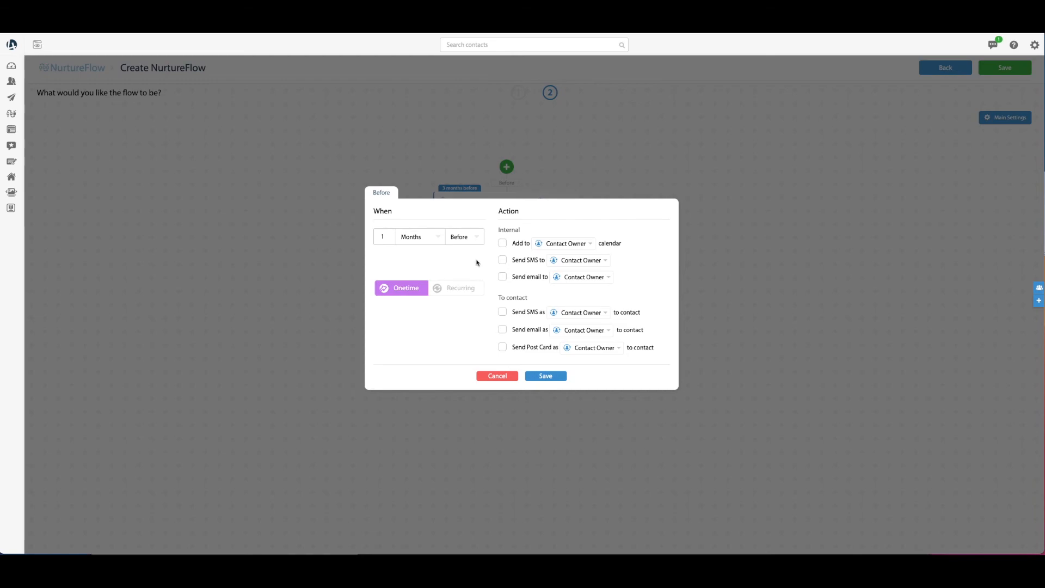
# Set the 1-month event to send only an SMS as Contact Owner to the contact, and start a new SMS template
pyautogui.click(502, 329)
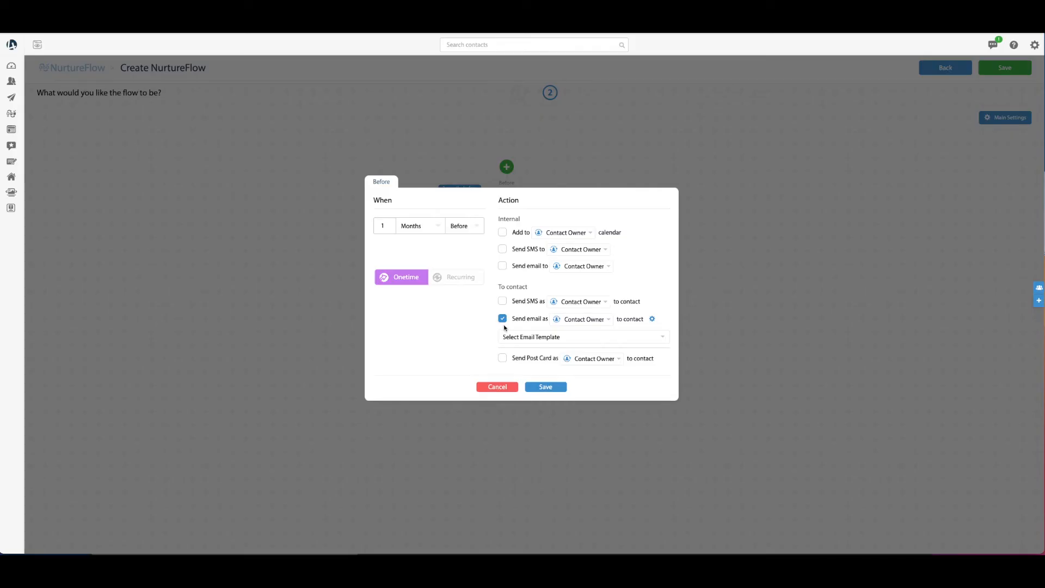
pyautogui.click(504, 301)
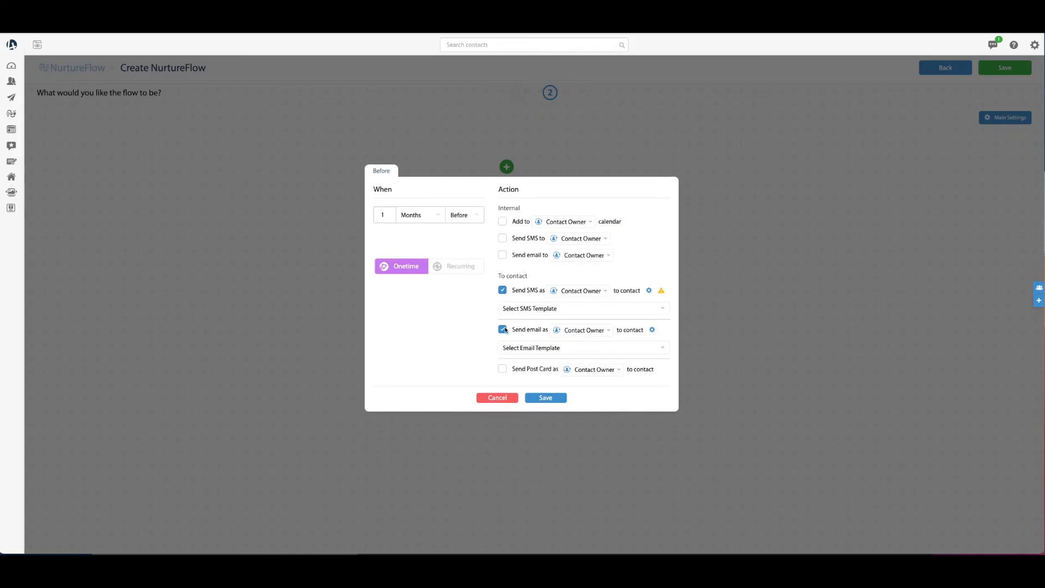
pyautogui.click(504, 330)
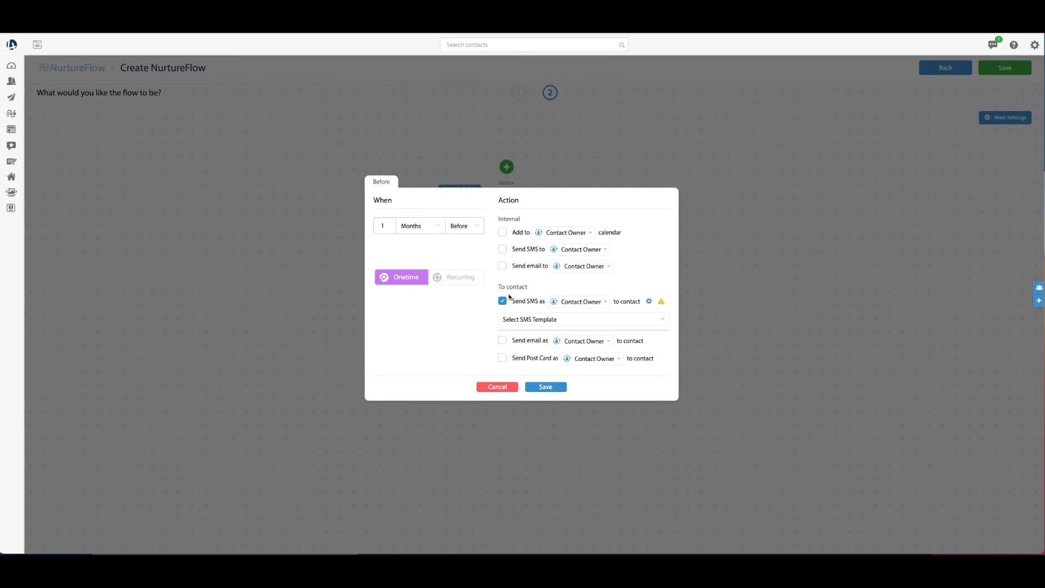
pyautogui.click(570, 321)
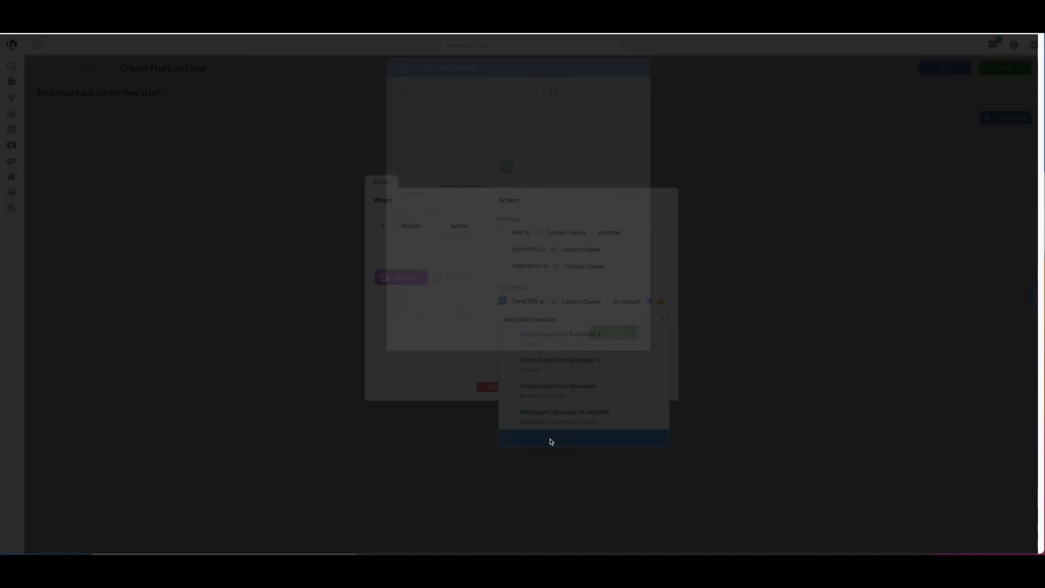
# Name the SMS template "1 month renewal reminder" and describe it as "To client"
pyautogui.click(425, 118)
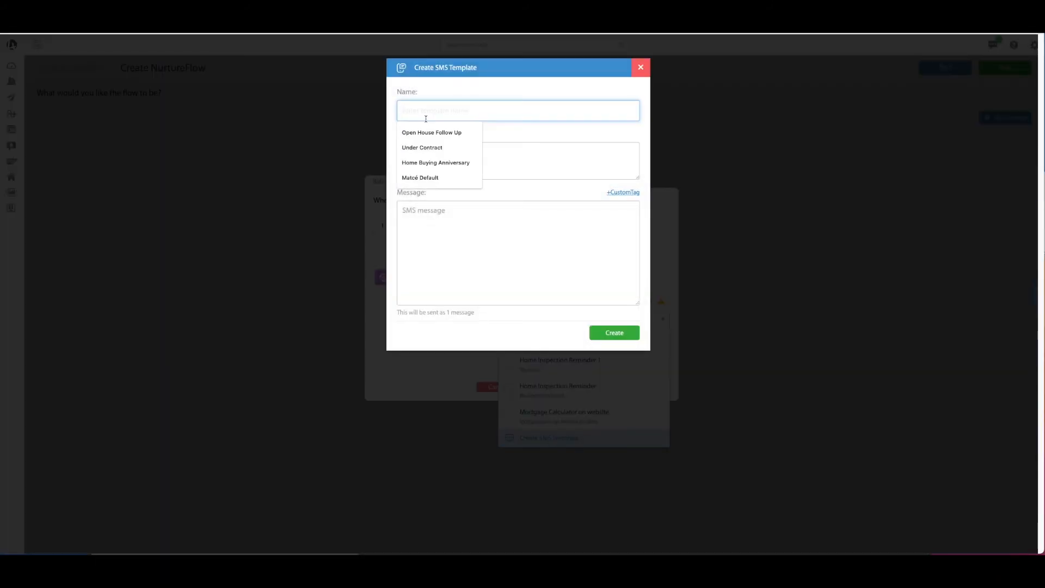
pyautogui.write('1 months')
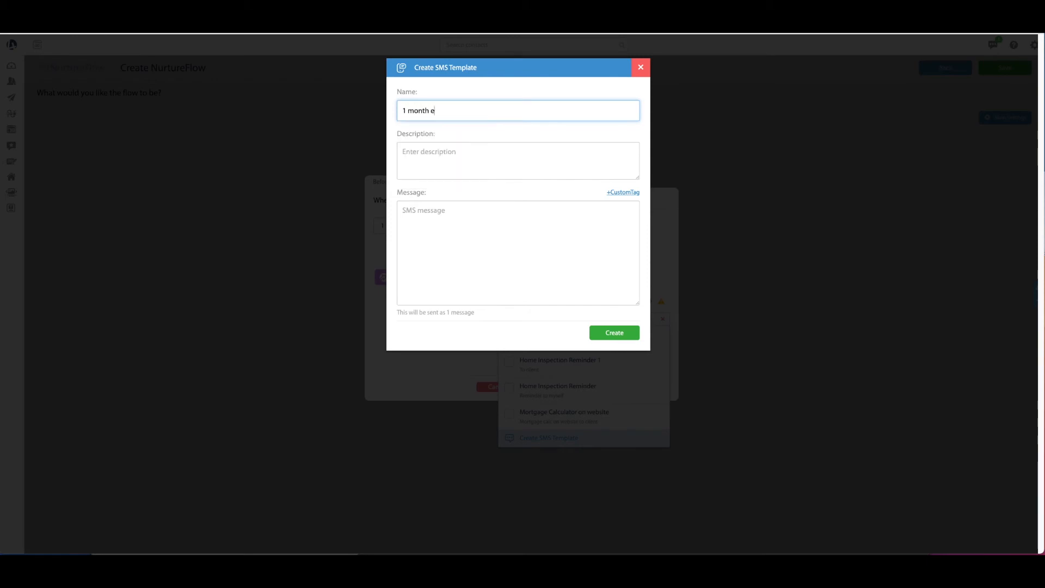
pyautogui.press('BackSpace')
pyautogui.write('renewal reminder')
pyautogui.press('Tab')
pyautogui.write('To client')
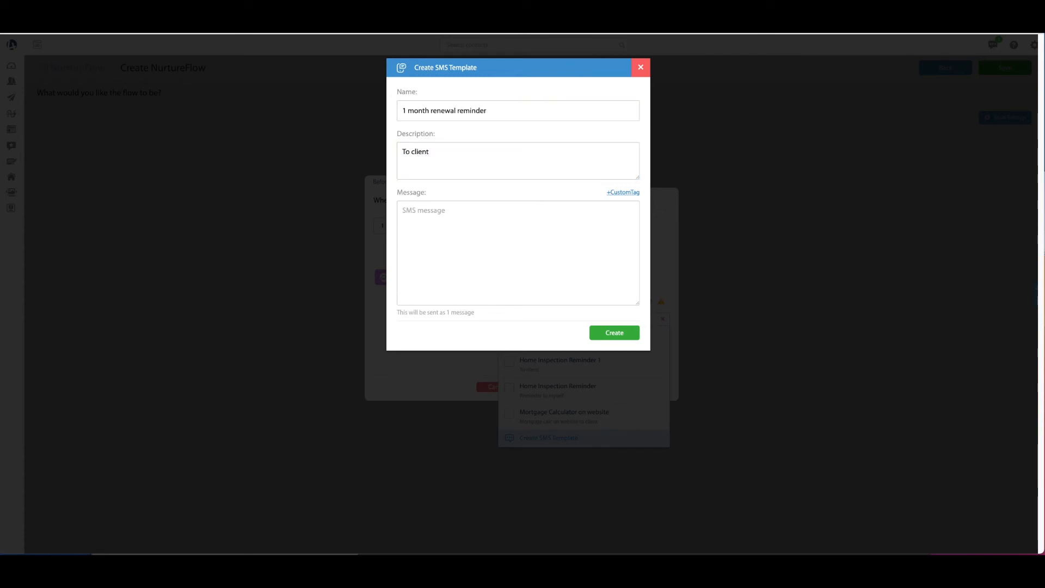
# Begin the SMS message with "Hey" followed by the contact's First Name custom tag
pyautogui.click(420, 234)
pyautogui.write('Hey')
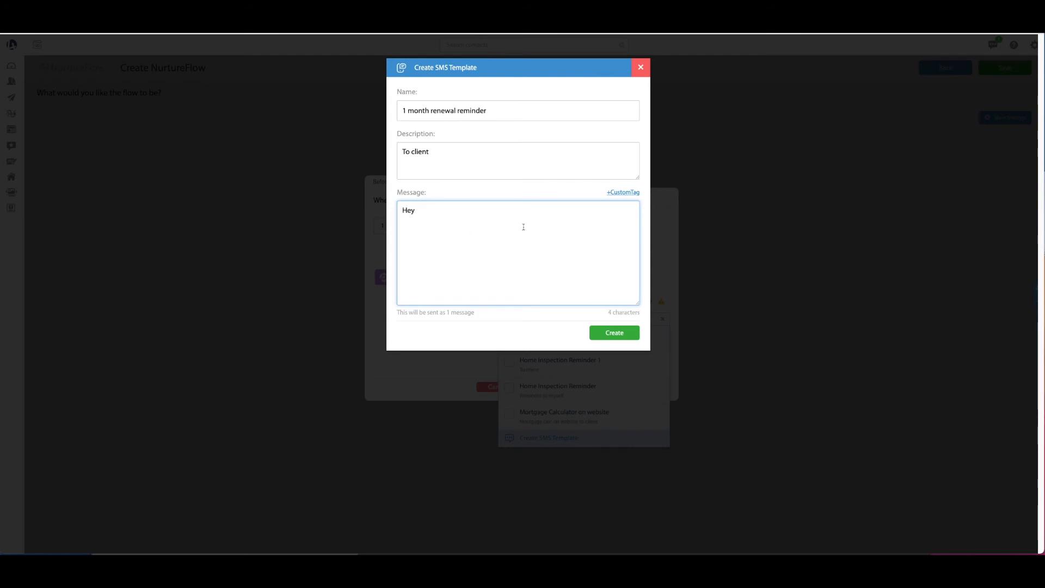
pyautogui.click(629, 193)
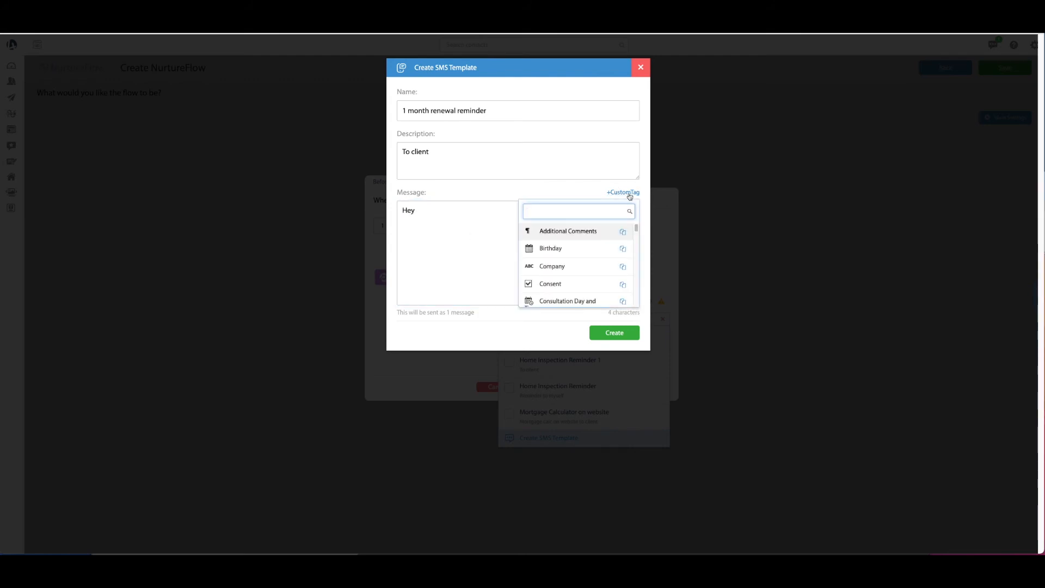
pyautogui.write('firs')
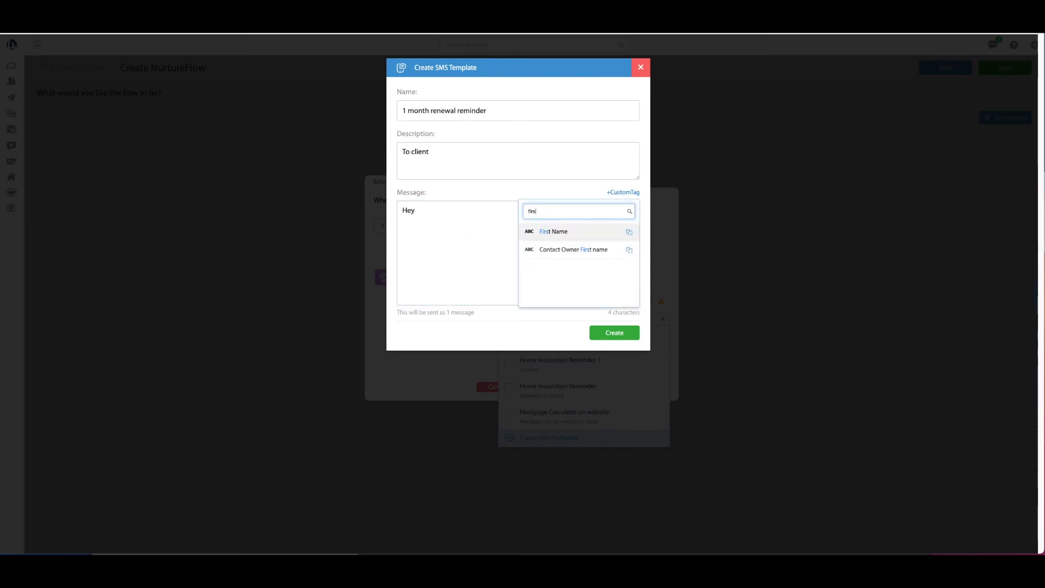
pyautogui.click(593, 231)
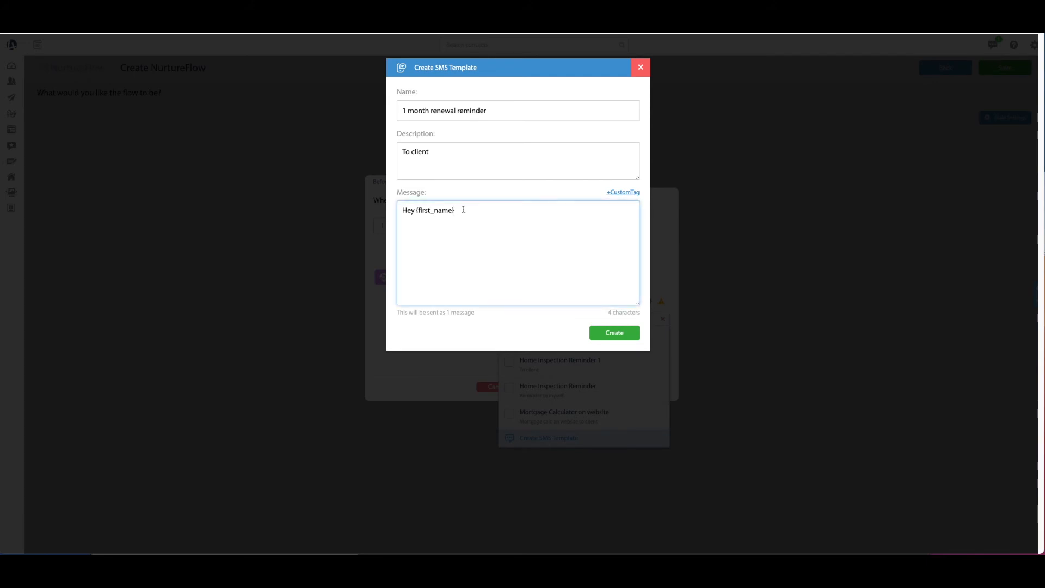
# Continue the message: ". Have you had a chance to think about your living situation after next month? Your renewal does expire one month from now"
pyautogui.write('. H')
pyautogui.write('Just a')
pyautogui.press('BackSpace')
pyautogui.press('BackSpace')
pyautogui.press('BackSpace')
pyautogui.press('BackSpace')
pyautogui.press('BackSpace')
pyautogui.press('BackSpace')
pyautogui.press('BackSpace')
pyautogui.write('Ha')
pyautogui.press('BackSpace')
pyautogui.press('BackSpace')
pyautogui.write('Did you')
pyautogui.press('BackSpace')
pyautogui.press('BackSpace')
pyautogui.press('BackSpace')
pyautogui.press('BackSpace')
pyautogui.write('Have you had a chance to think about your living situarion')
pyautogui.press('BackSpace')
pyautogui.press('BackSpace')
pyautogui.press('BackSpace')
pyautogui.press('BackSpace')
pyautogui.press('BackSpace')
pyautogui.write('ation')
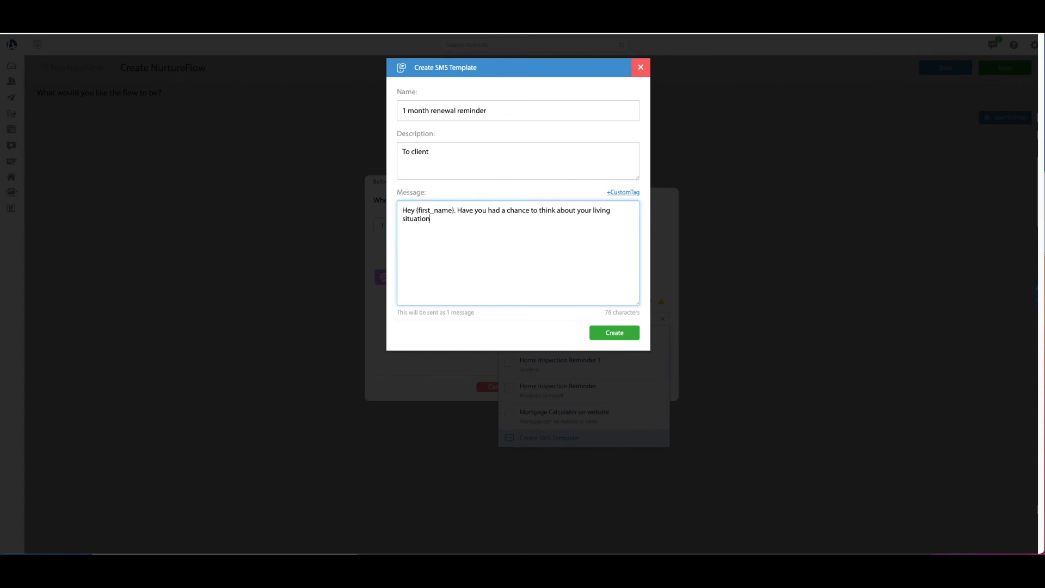
pyautogui.write(' after next month? Your renewal does expire one month from now')
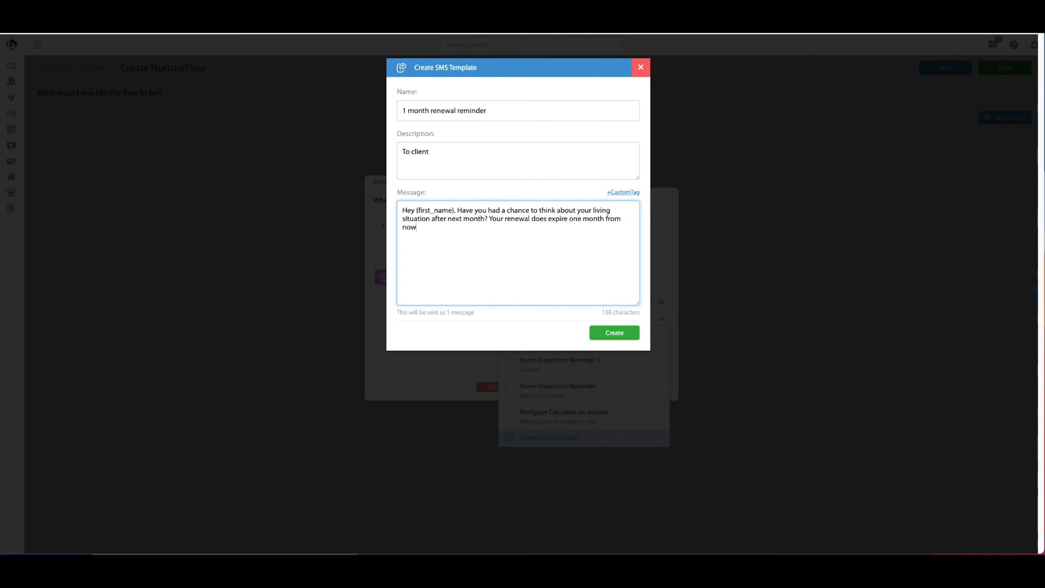
# End the sentence with a period and add "Let me know if there's anything I could help with!" as a separate paragraph
pyautogui.write('.  Let me know if there')
pyautogui.press('BackSpace')
pyautogui.press('BackSpace')
pyautogui.press('BackSpace')
pyautogui.write("'s anything I could help with!")
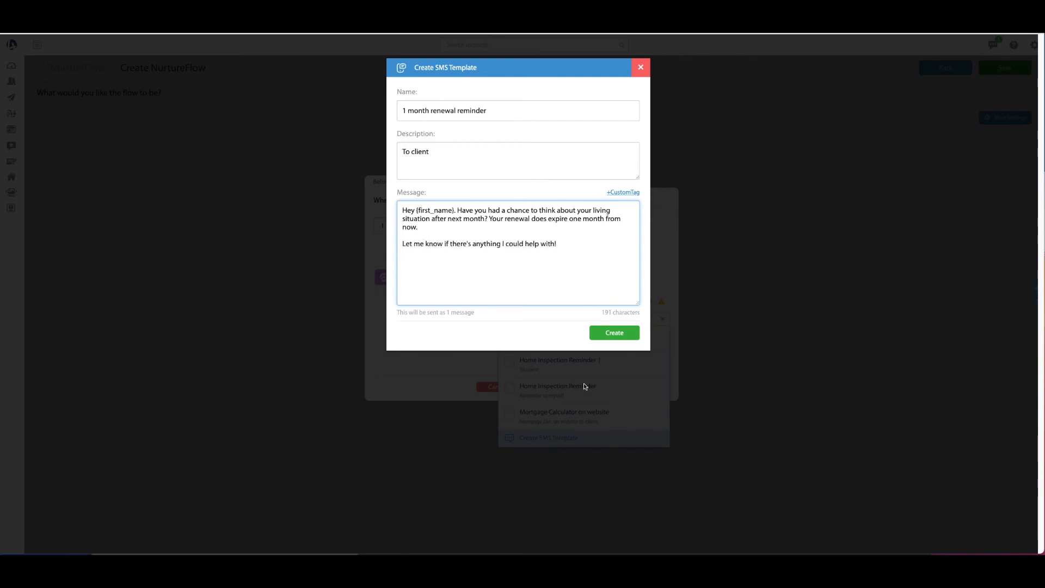
# Create the SMS template and save the 1-month flow event
pyautogui.click(622, 334)
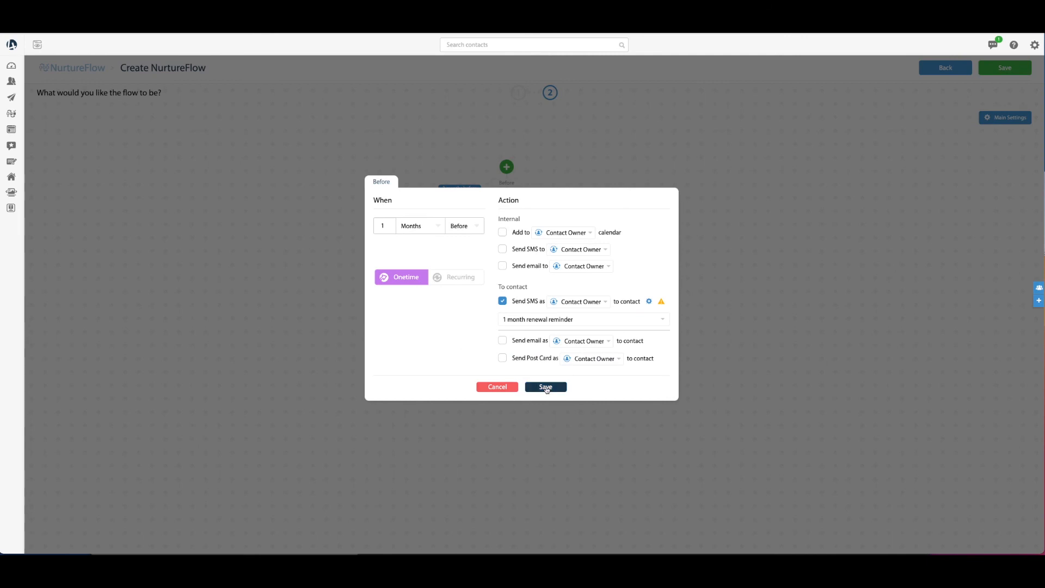
pyautogui.click(546, 386)
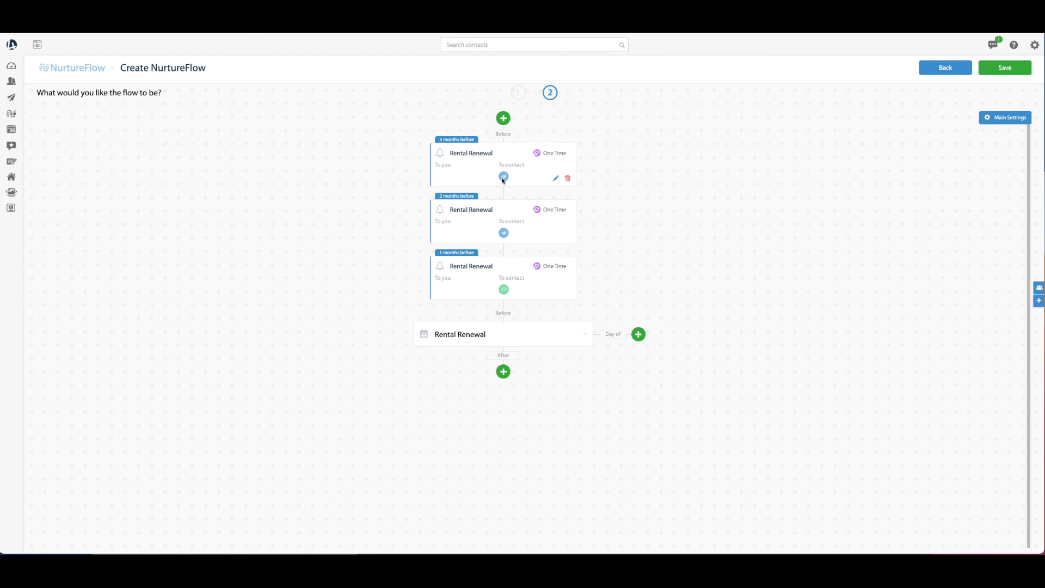
pyautogui.moveTo(503, 181)
pyautogui.moveTo(504, 233)
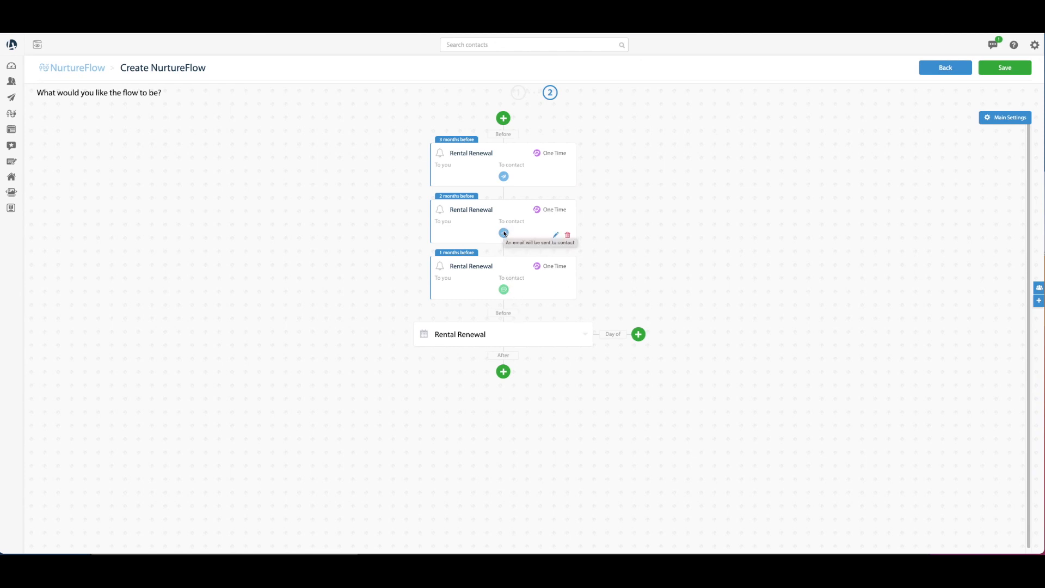